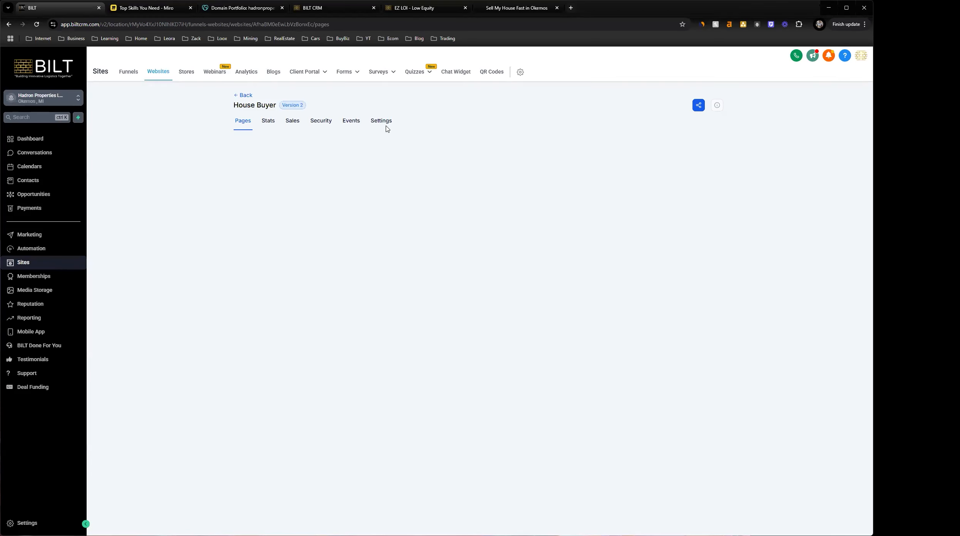
# Open the House Buyer website's settings and reload the page
pyautogui.click(379, 122)
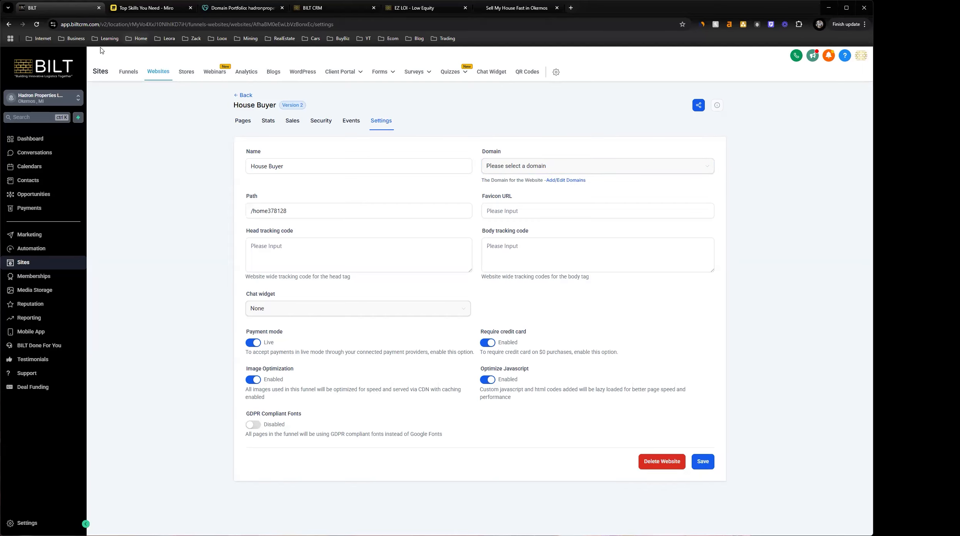
pyautogui.click(37, 24)
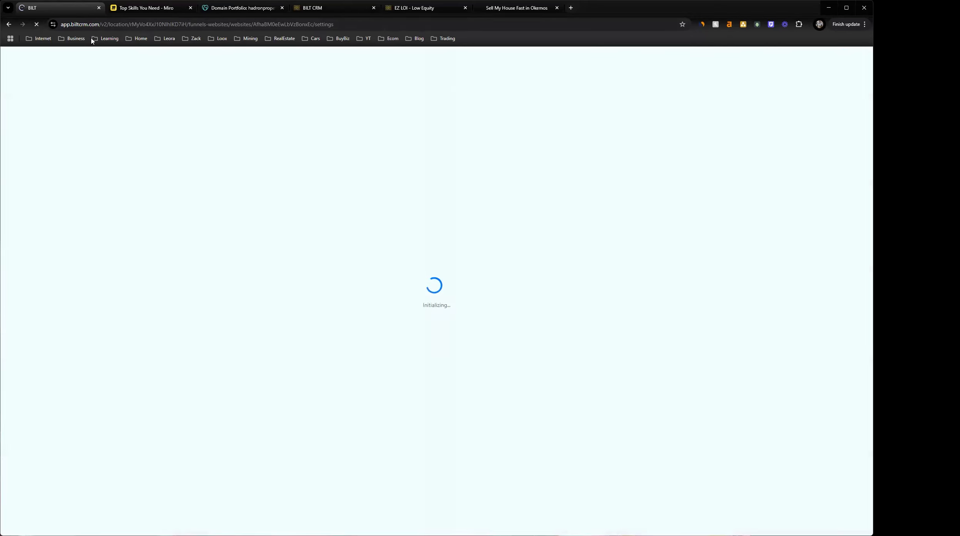
# Switch to the live hadronproperties.com site and examine the cash offer form's consent text and the home page content below it
pyautogui.click(533, 14)
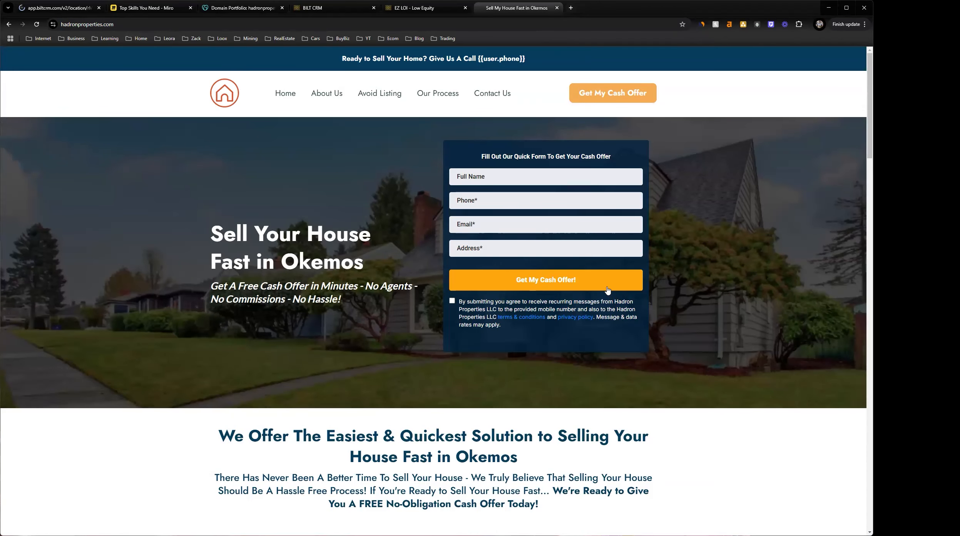
pyautogui.moveTo(600, 336); pyautogui.dragTo(476, 308)
pyautogui.click(516, 331)
pyautogui.scroll(-15, 351, 114)
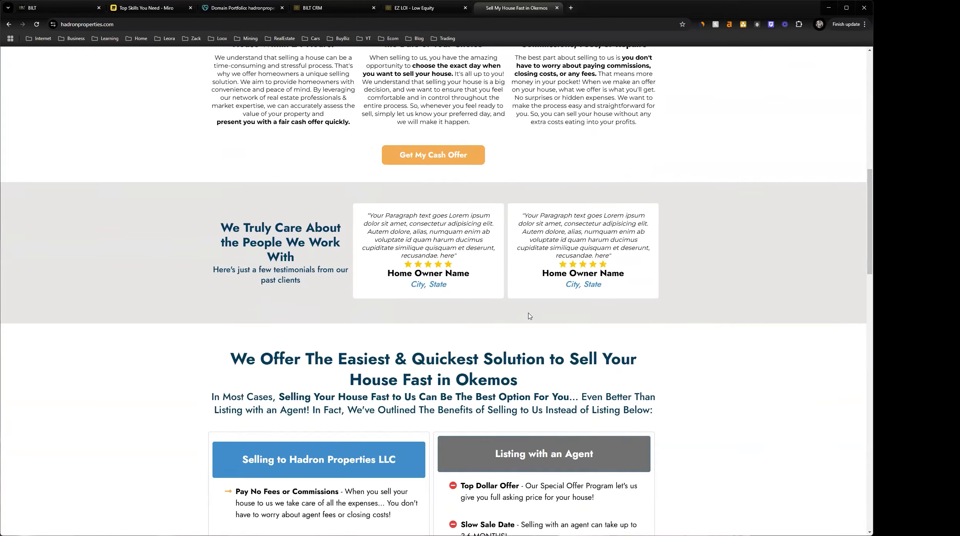
pyautogui.moveTo(357, 100); pyautogui.dragTo(583, 159)
pyautogui.click(721, 188)
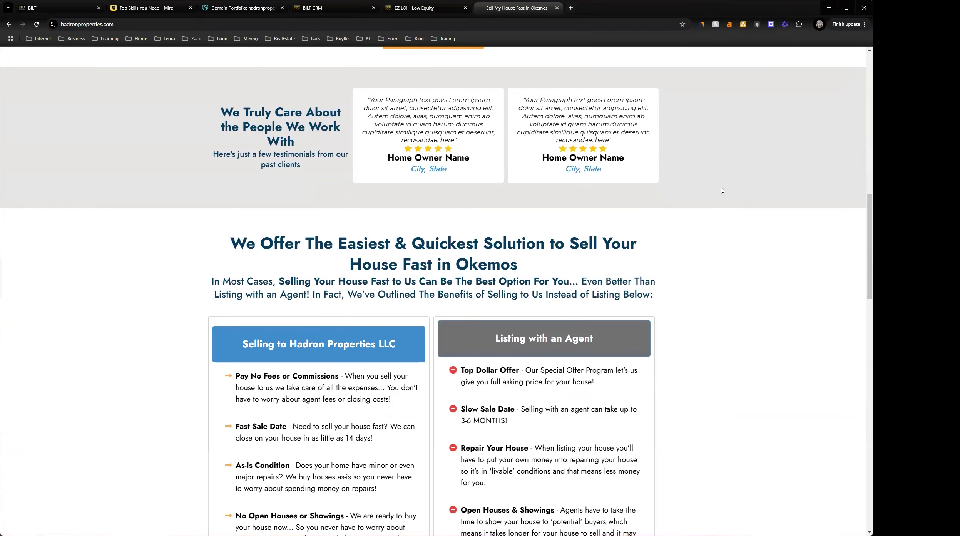
# Examine the rest of the live home page, focusing on the company name and contact details in the footer
pyautogui.middleClick(696, 96)
pyautogui.middleClick(728, 255)
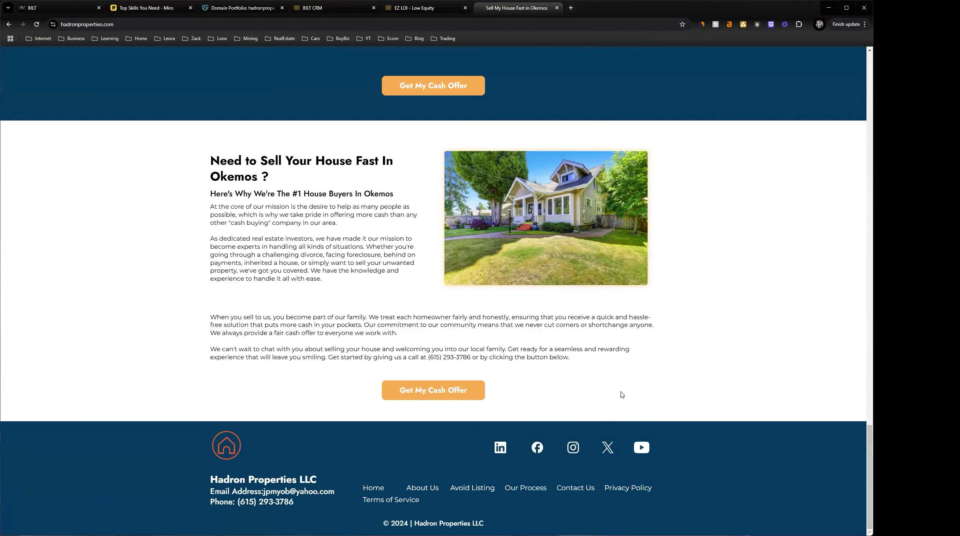
pyautogui.moveTo(320, 458); pyautogui.dragTo(138, 442)
pyautogui.moveTo(389, 440); pyautogui.dragTo(107, 471)
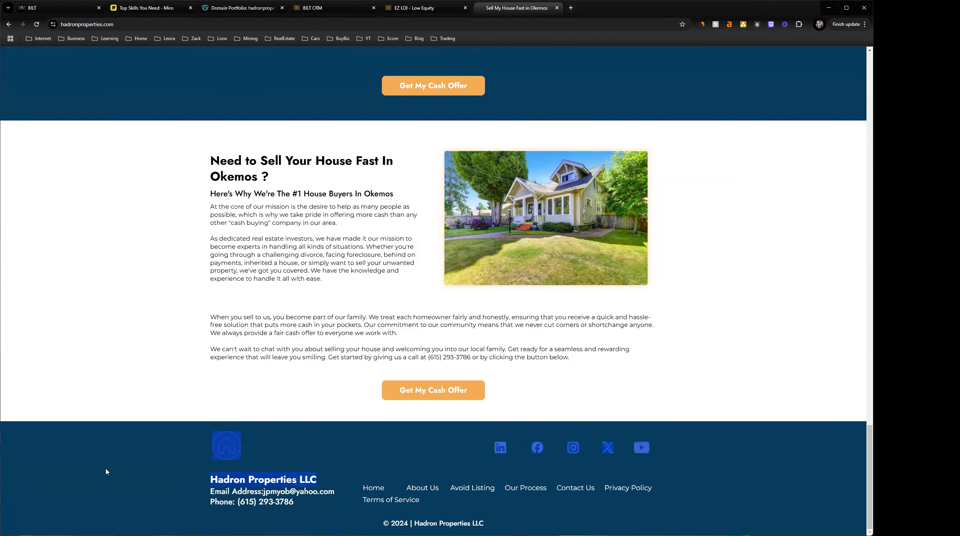
pyautogui.click(323, 482)
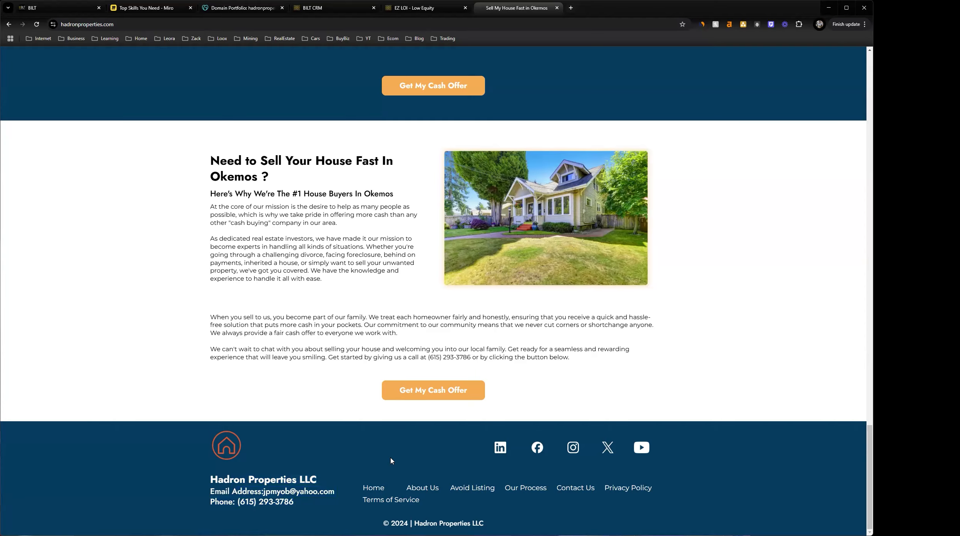
pyautogui.scroll(15, 392, 460)
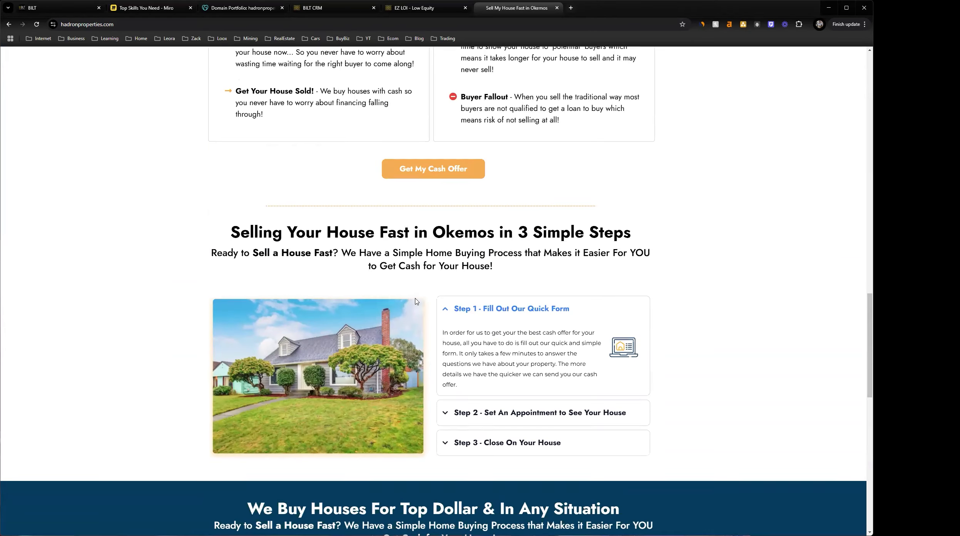
pyautogui.scroll(10, 415, 302)
# Switch back to BILT, return to the websites list and open the House Buyer website
pyautogui.click(67, 12)
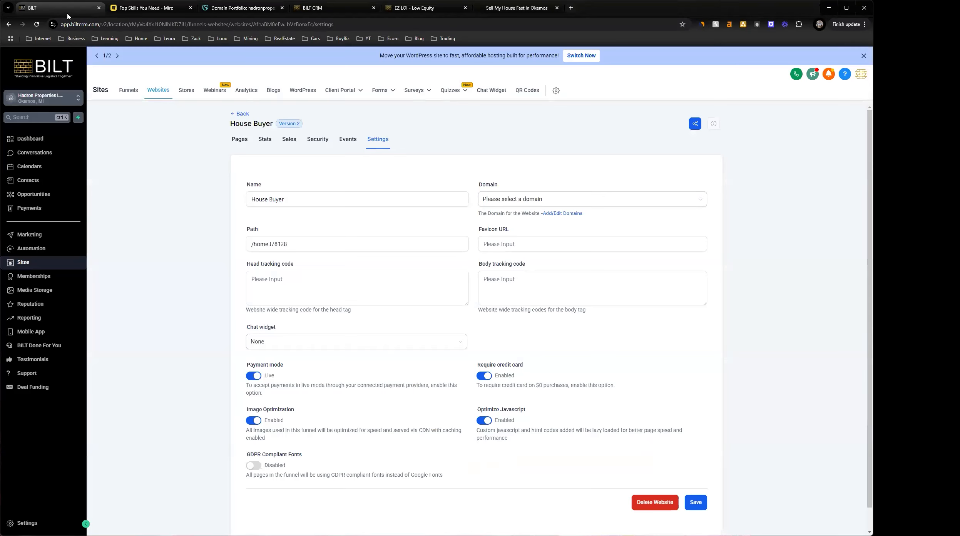
pyautogui.click(238, 114)
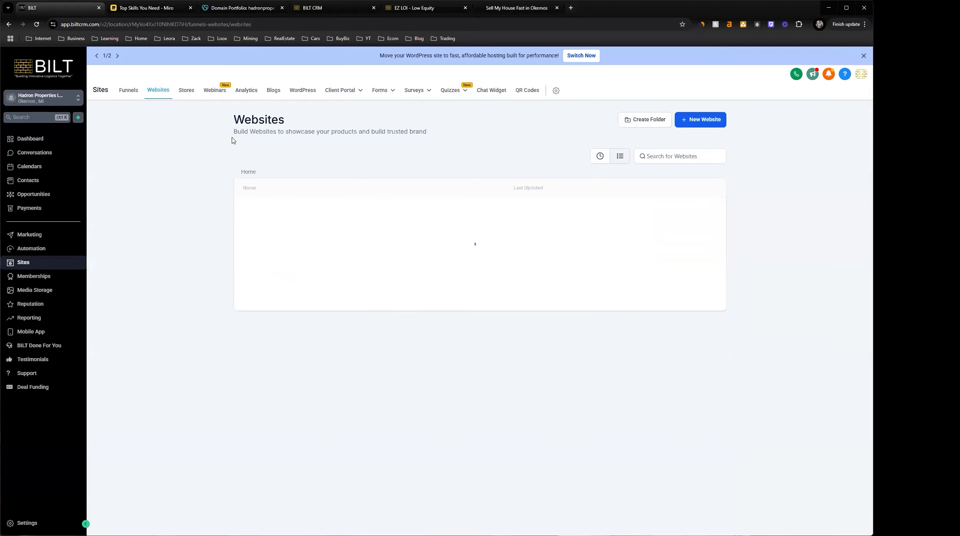
pyautogui.click(268, 239)
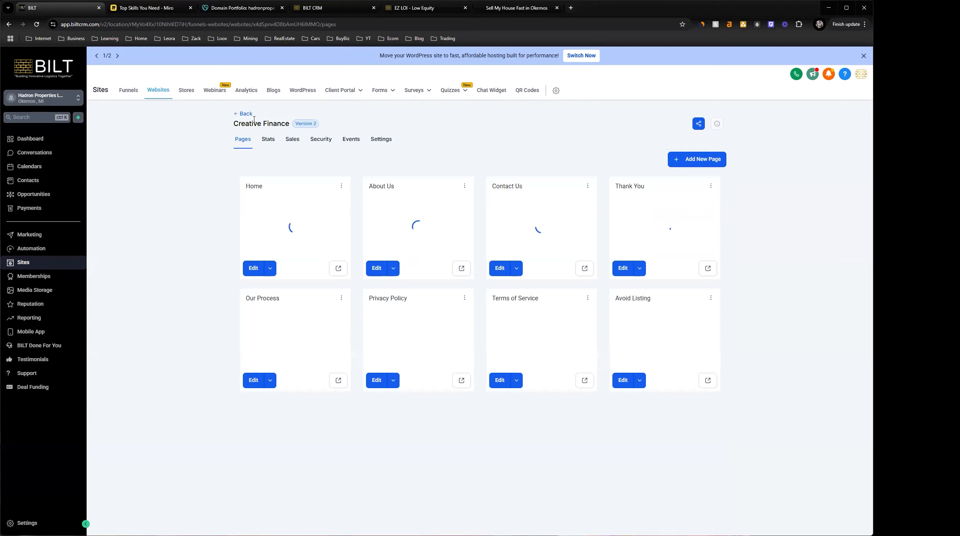
pyautogui.click(244, 114)
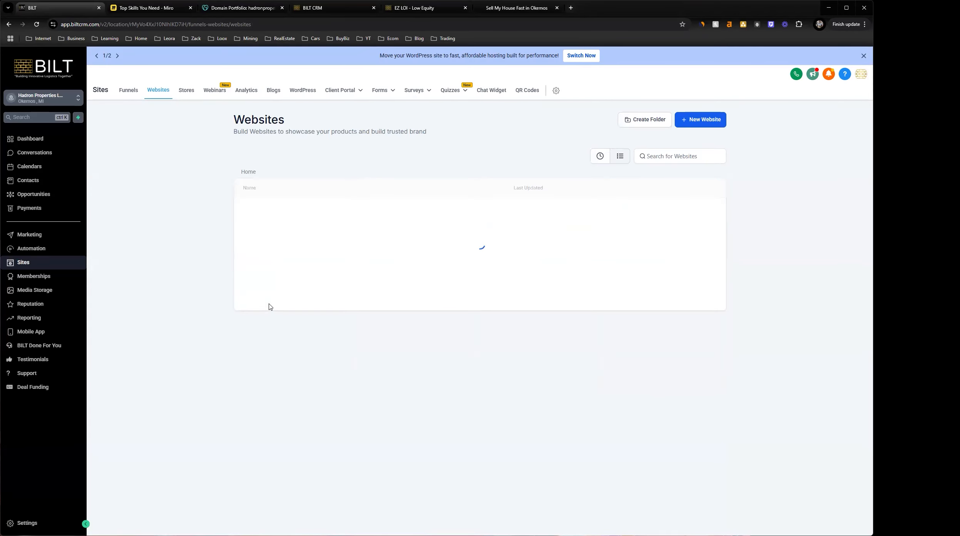
pyautogui.click(268, 287)
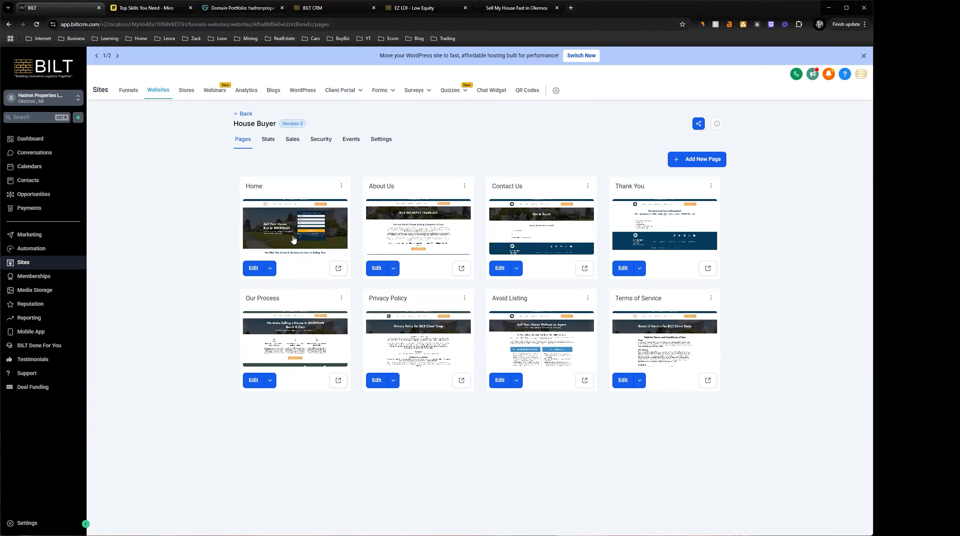
# Open the Home page in the page editor, check which form its cash offer section uses, and exit without changes
pyautogui.click(252, 268)
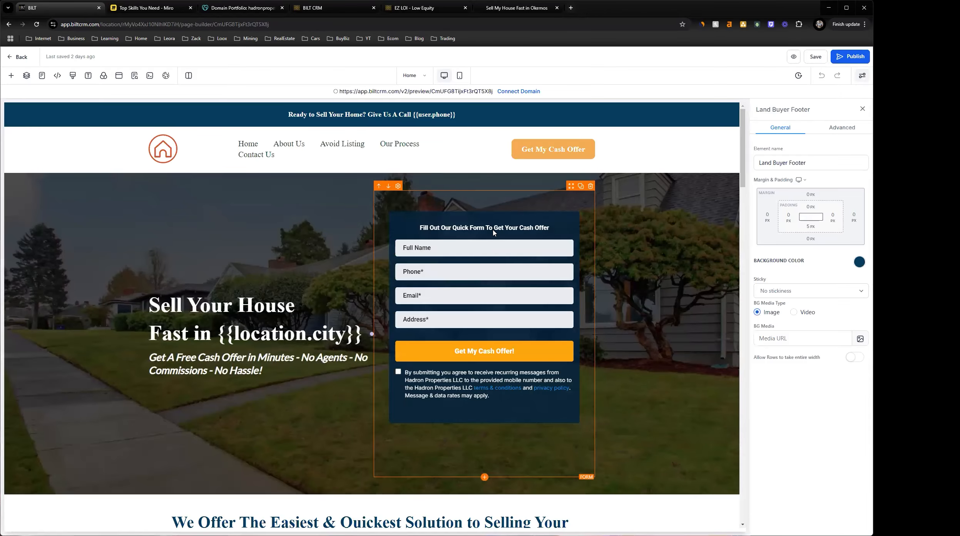
pyautogui.click(491, 233)
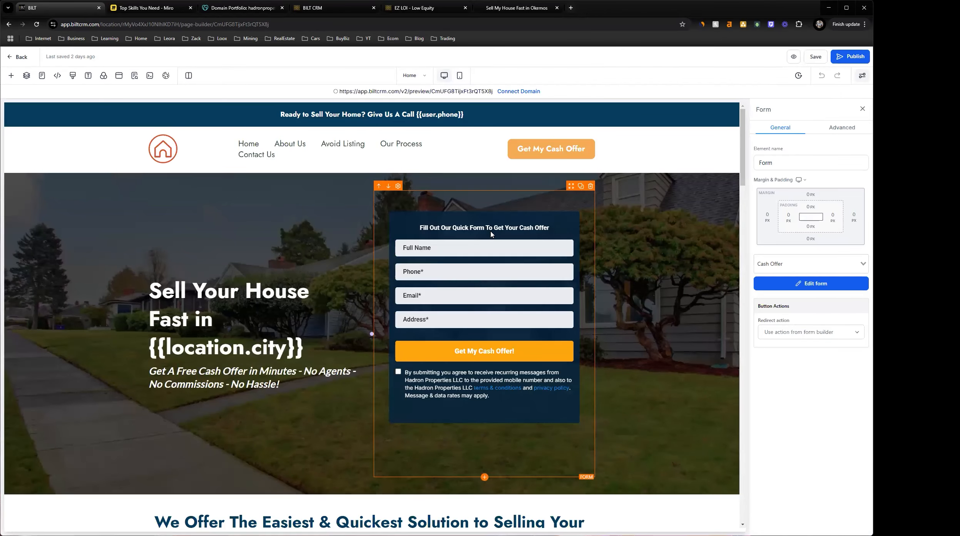
pyautogui.click(779, 264)
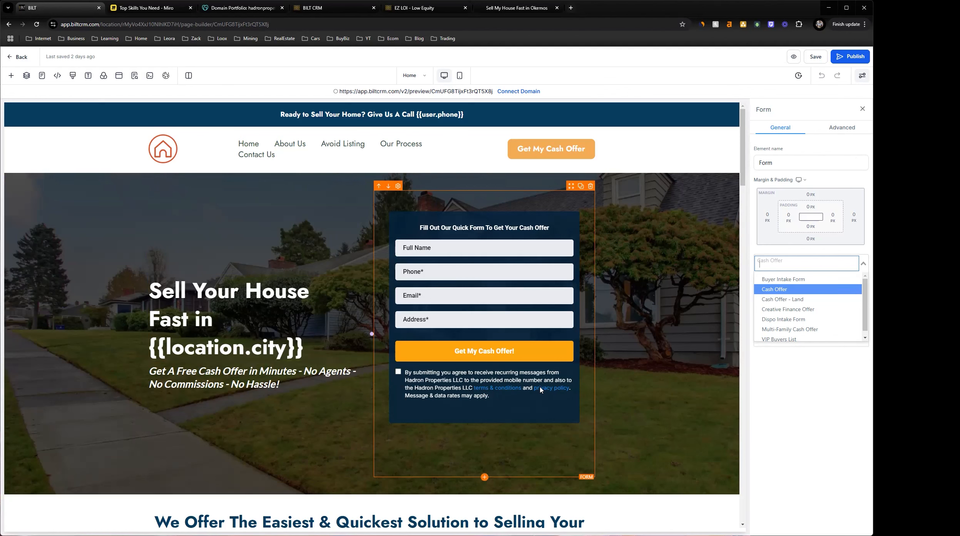
pyautogui.click(666, 349)
pyautogui.moveTo(743, 135); pyautogui.dragTo(742, 151)
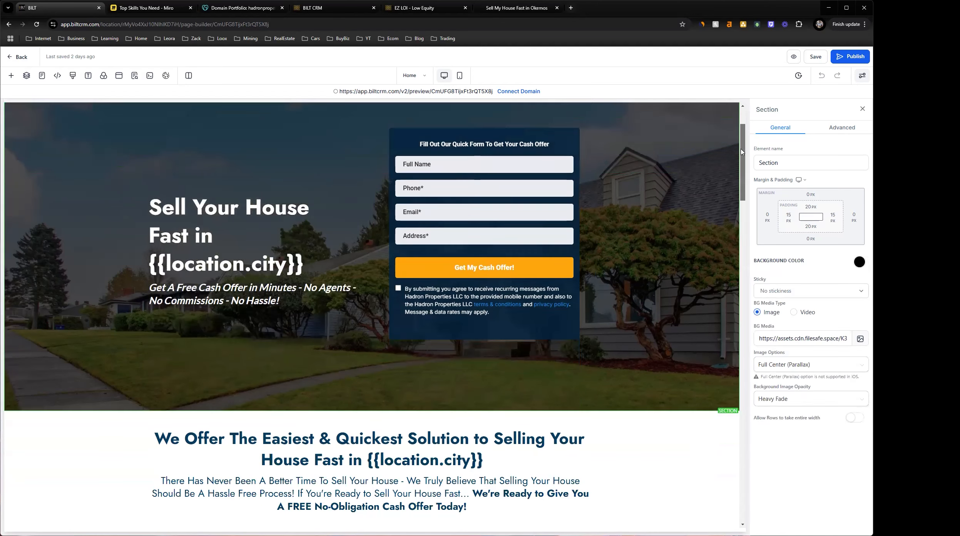
pyautogui.click(18, 57)
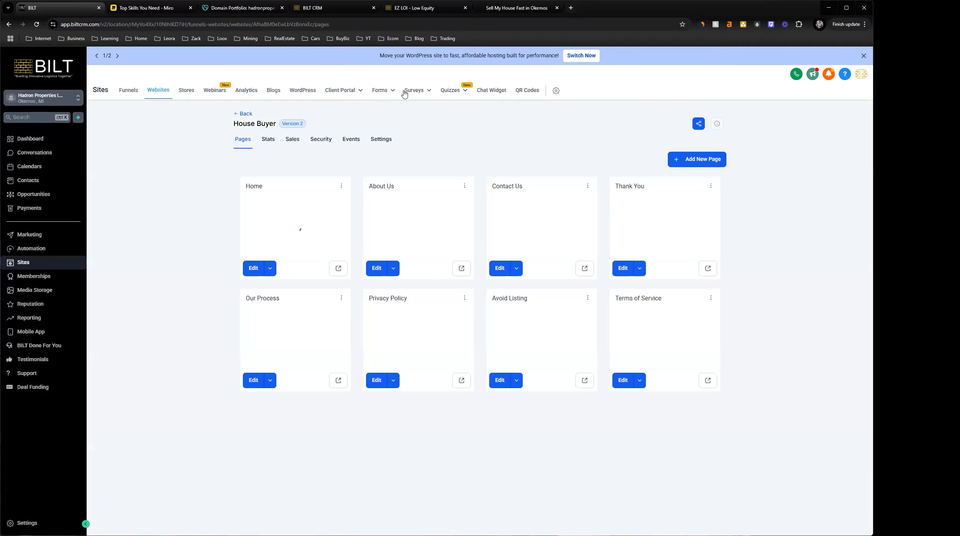
# On the live site, check the terms & conditions and privacy policy links in the form's consent text, and close the opened pages
pyautogui.click(496, 9)
pyautogui.scroll(-15, 436, 172)
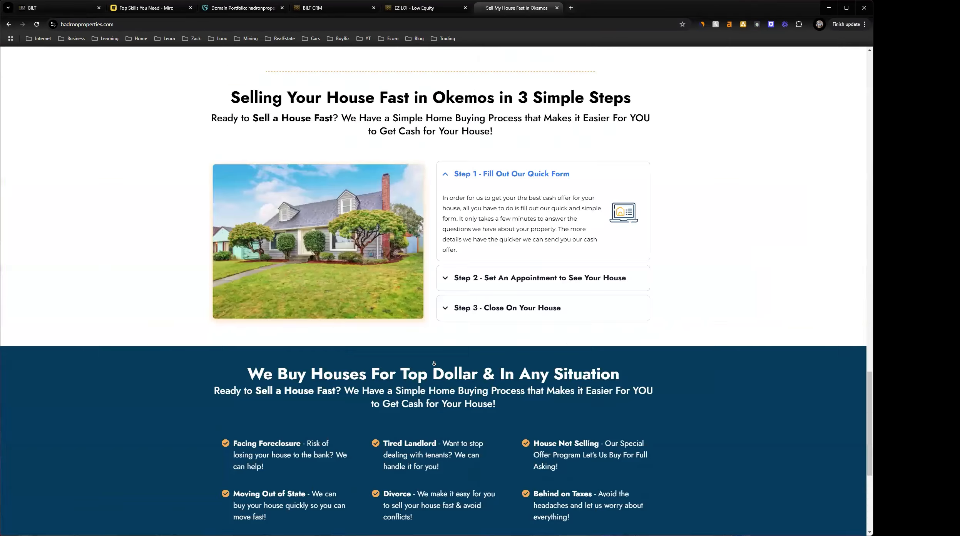
pyautogui.scroll(20, 422, 88)
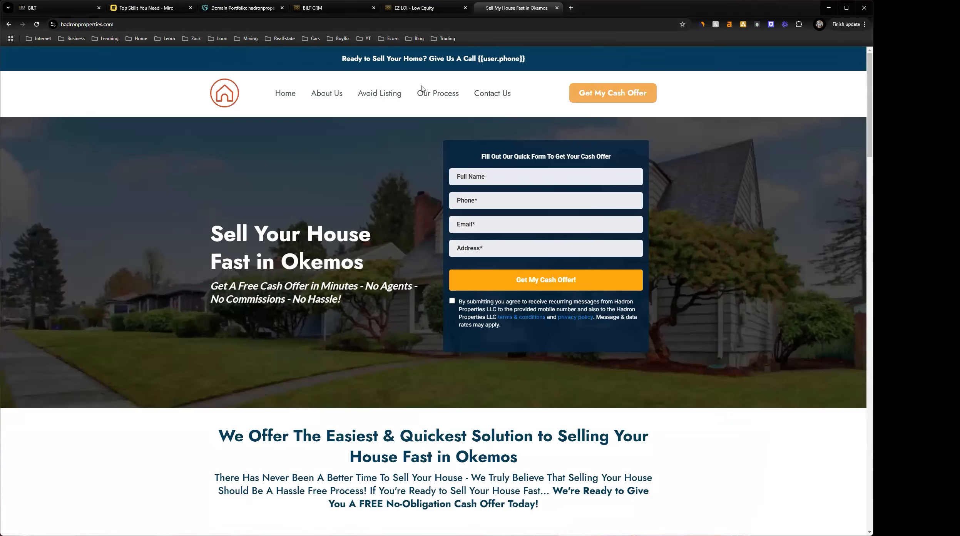
pyautogui.click(524, 317)
pyautogui.middleClick(566, 318)
pyautogui.click(633, 10)
pyautogui.click(671, 11)
pyautogui.click(629, 12)
pyautogui.click(649, 9)
pyautogui.click(648, 10)
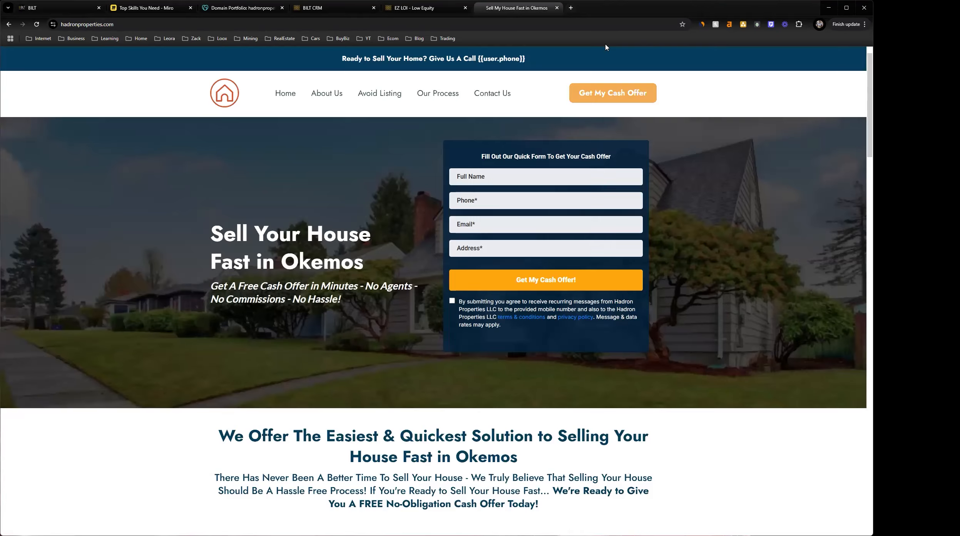
# Check the live site's footer links to Privacy Policy and Terms of Service, and close the opened pages
pyautogui.scroll(-10, 714, 476)
pyautogui.scroll(-10, 713, 476)
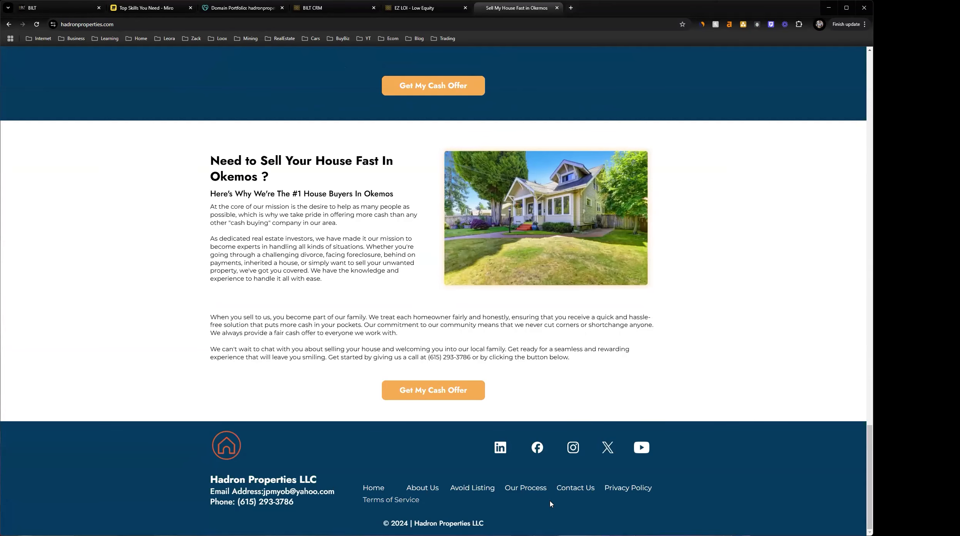
pyautogui.middleClick(612, 488)
pyautogui.middleClick(418, 501)
pyautogui.click(599, 12)
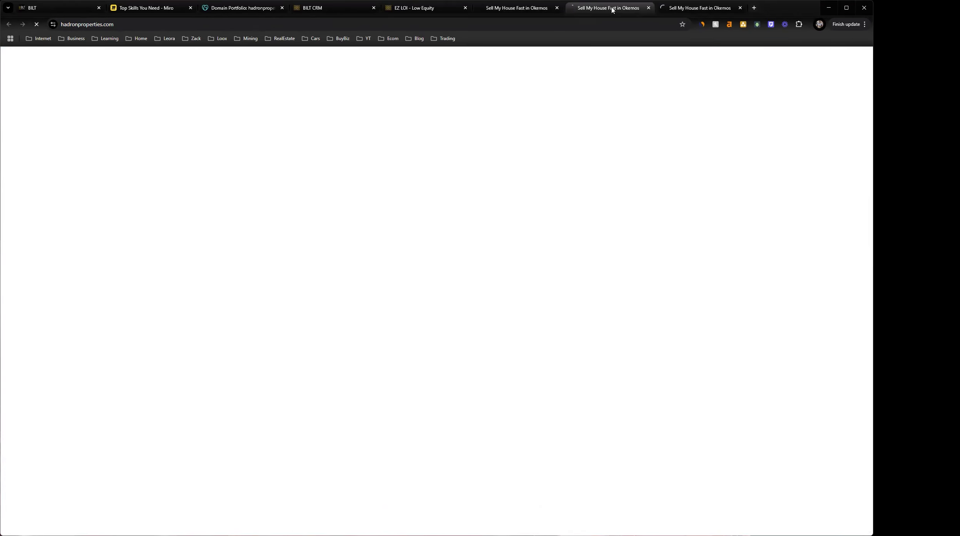
pyautogui.click(689, 10)
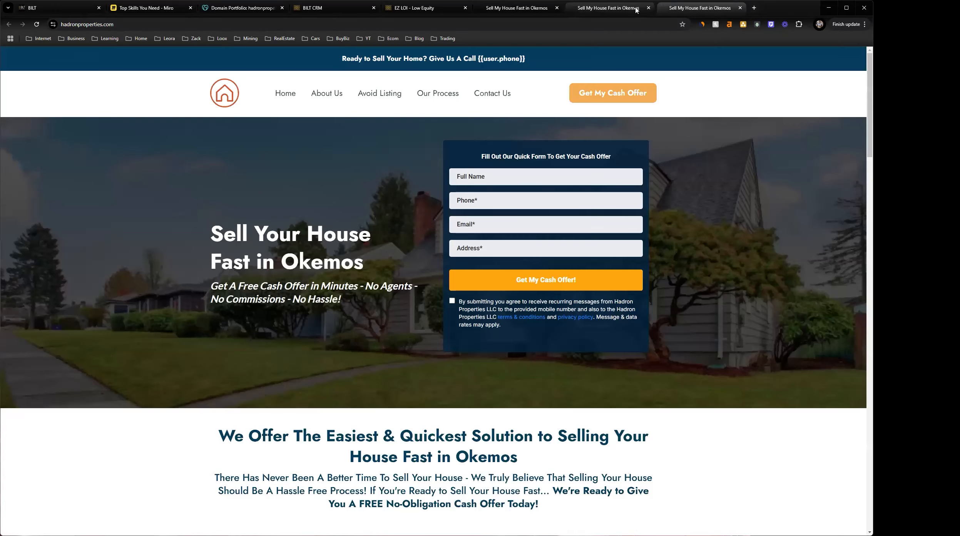
pyautogui.click(635, 10)
pyautogui.click(700, 10)
pyautogui.click(630, 11)
pyautogui.click(680, 10)
pyautogui.click(649, 8)
pyautogui.click(649, 8)
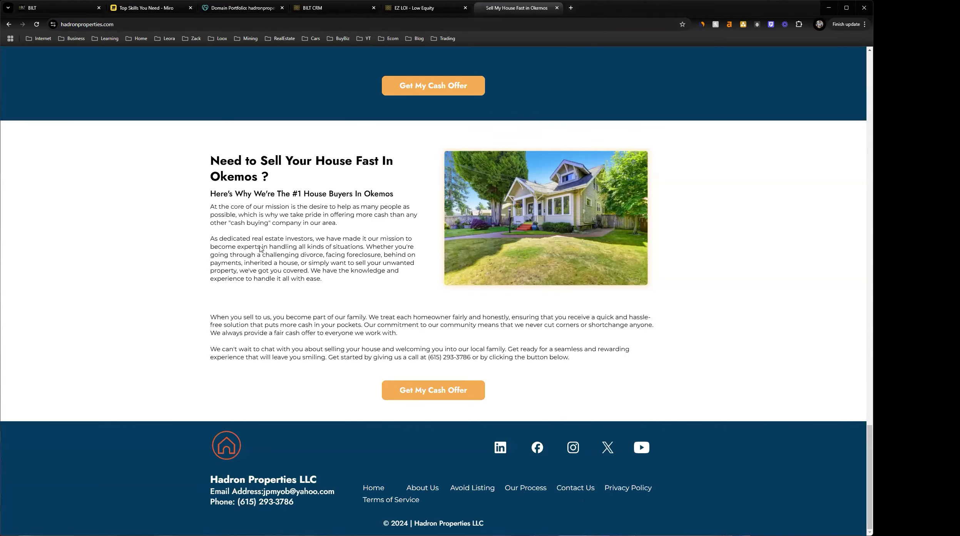
# Switch back to BILT and set the House Buyer website's domain to hadronproperties.com in its settings
pyautogui.click(67, 12)
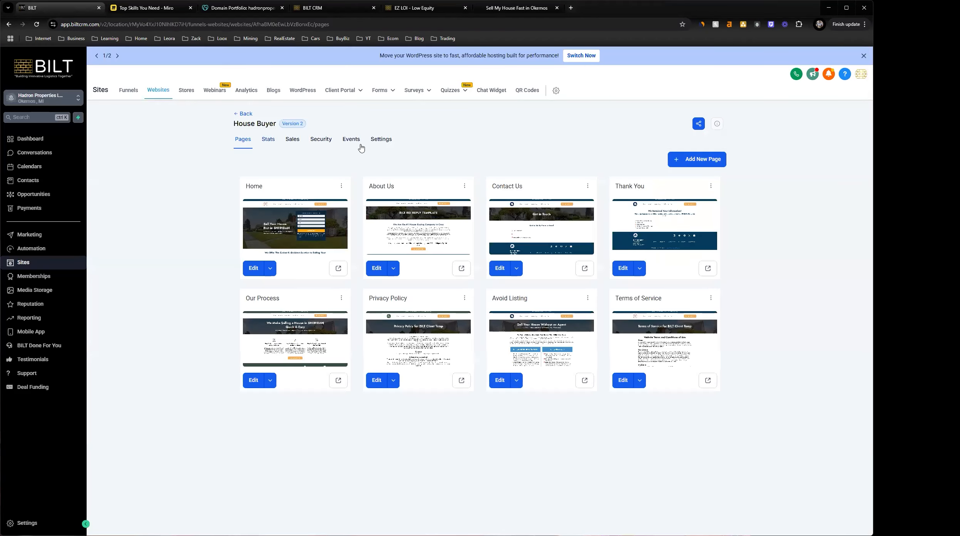
pyautogui.click(389, 142)
pyautogui.click(621, 203)
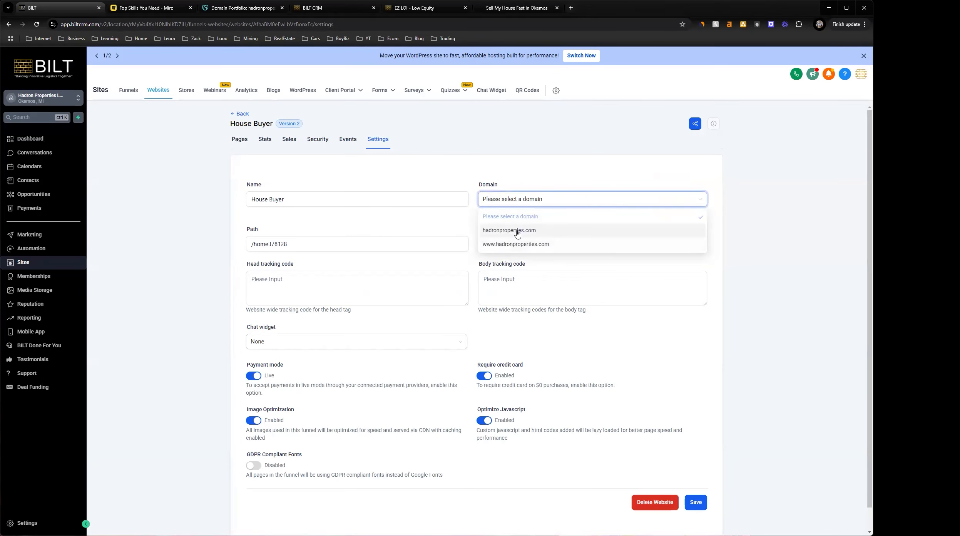
pyautogui.click(515, 231)
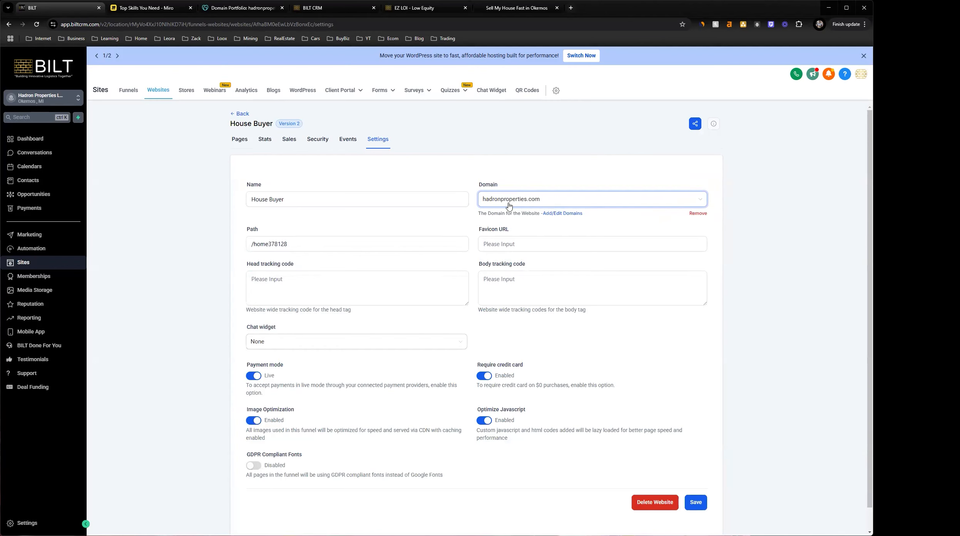
# Shorten the website's path to /home, save the settings and acknowledge the notice
pyautogui.moveTo(289, 244); pyautogui.dragTo(272, 245)
pyautogui.press('BackSpace')
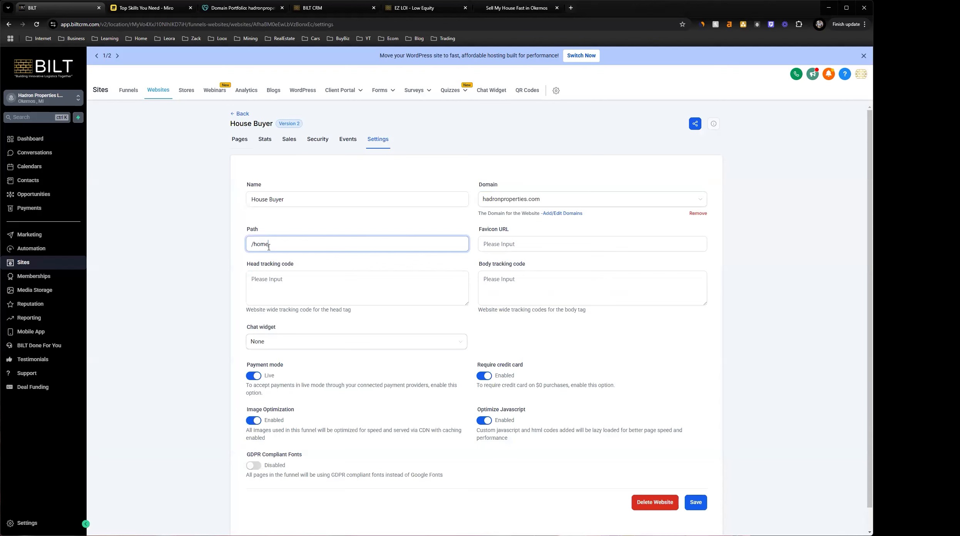
pyautogui.click(325, 264)
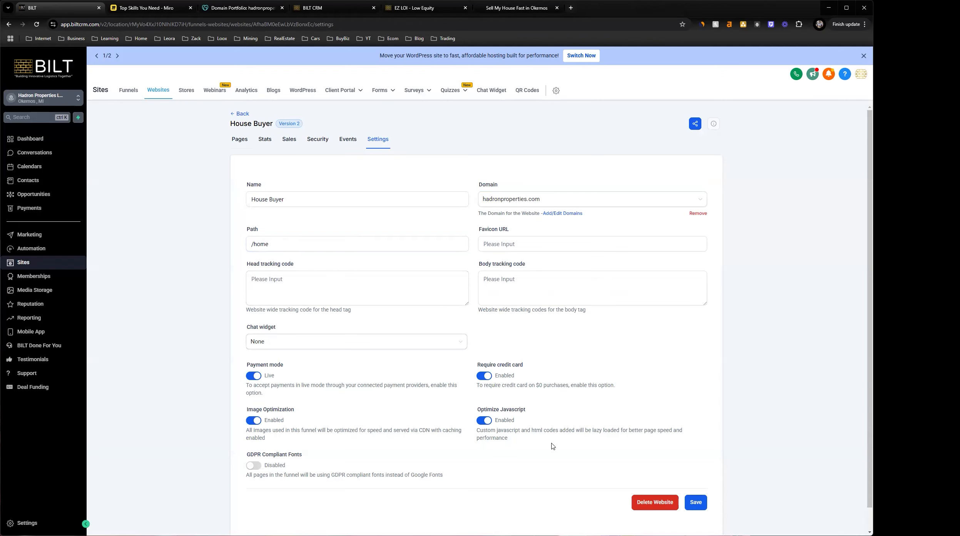
pyautogui.click(692, 505)
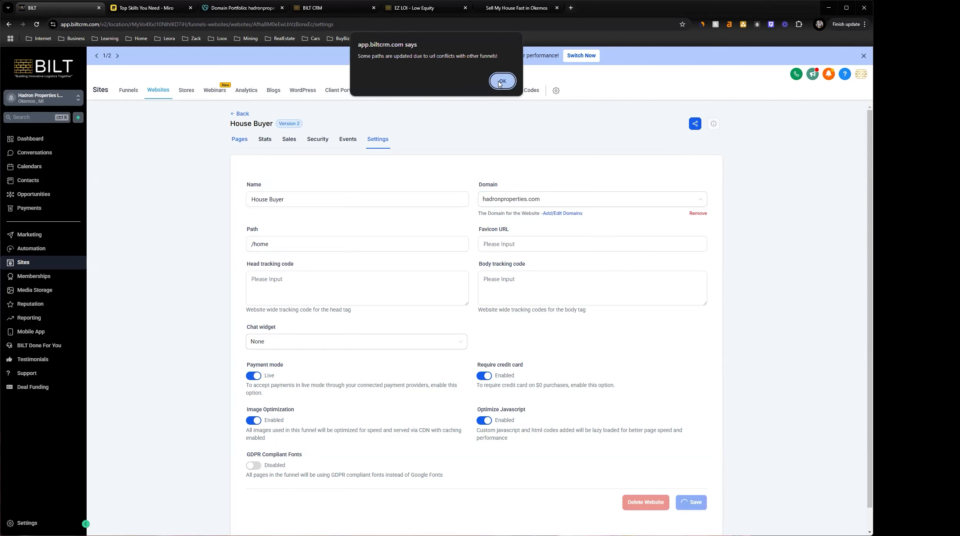
pyautogui.click(501, 82)
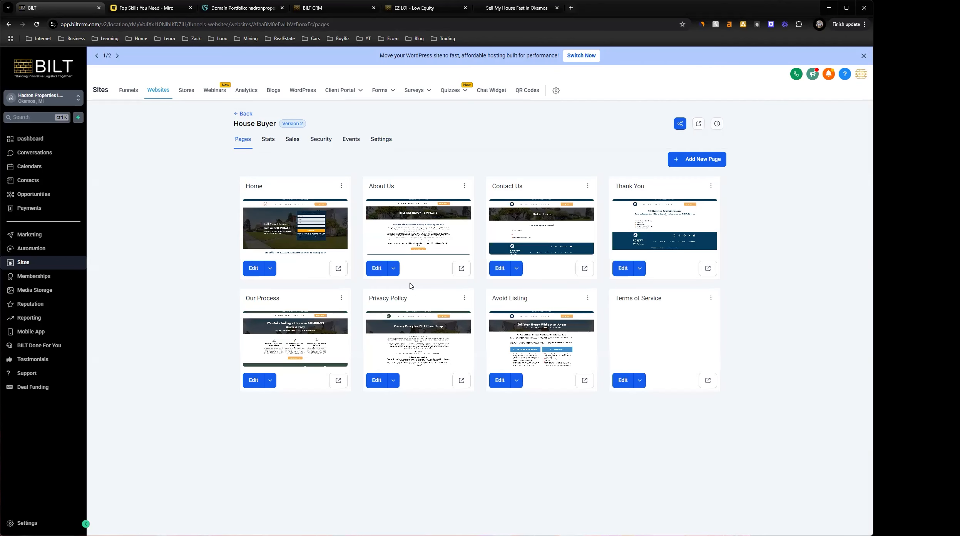
# Open the live versions of the House Buyer website's Privacy Policy and Terms of Service pages
pyautogui.click(464, 382)
pyautogui.click(71, 7)
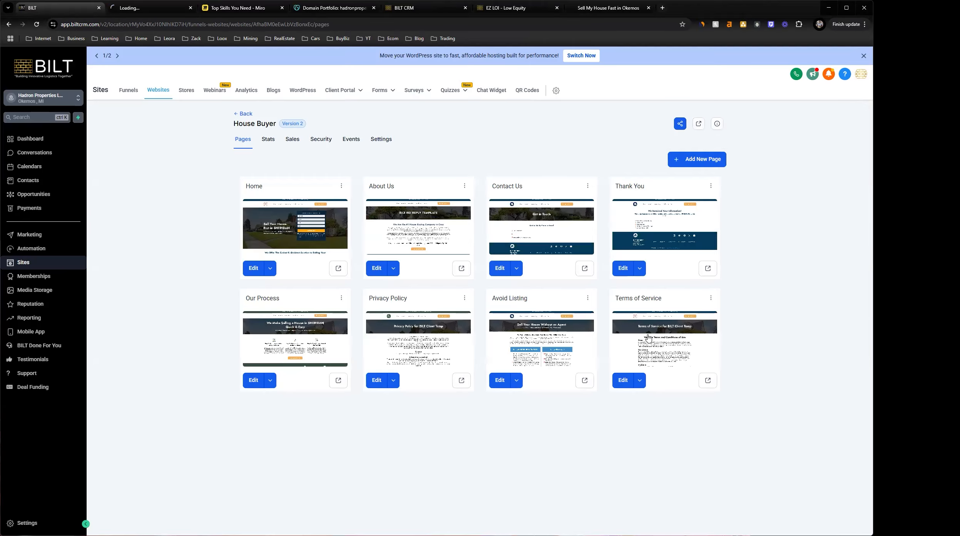
pyautogui.click(708, 381)
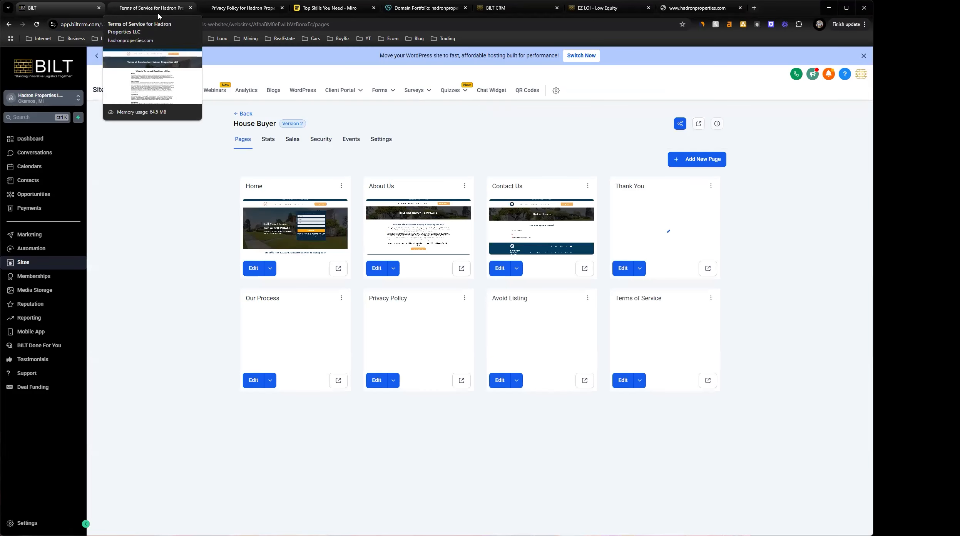
# Compare the live Terms of Service and Privacy Policy pages and their hadronproperties.com addresses
pyautogui.click(137, 12)
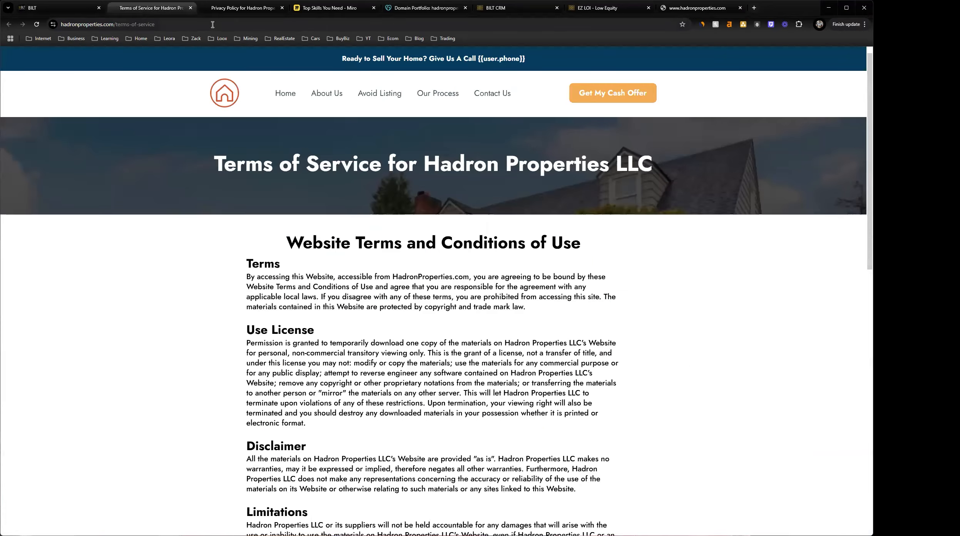
pyautogui.click(224, 11)
pyautogui.click(177, 11)
pyautogui.click(235, 11)
pyautogui.click(194, 10)
pyautogui.click(216, 12)
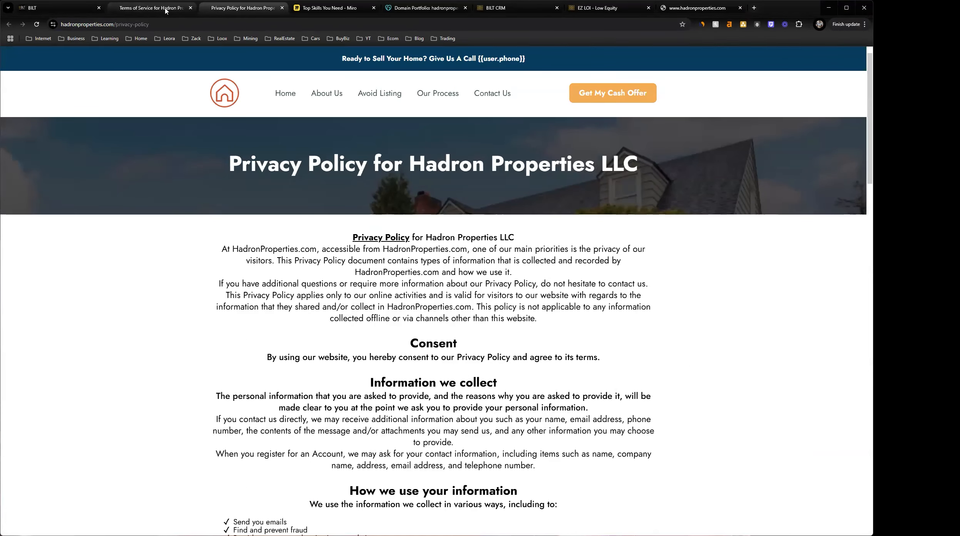
pyautogui.click(170, 11)
pyautogui.click(216, 14)
pyautogui.click(171, 10)
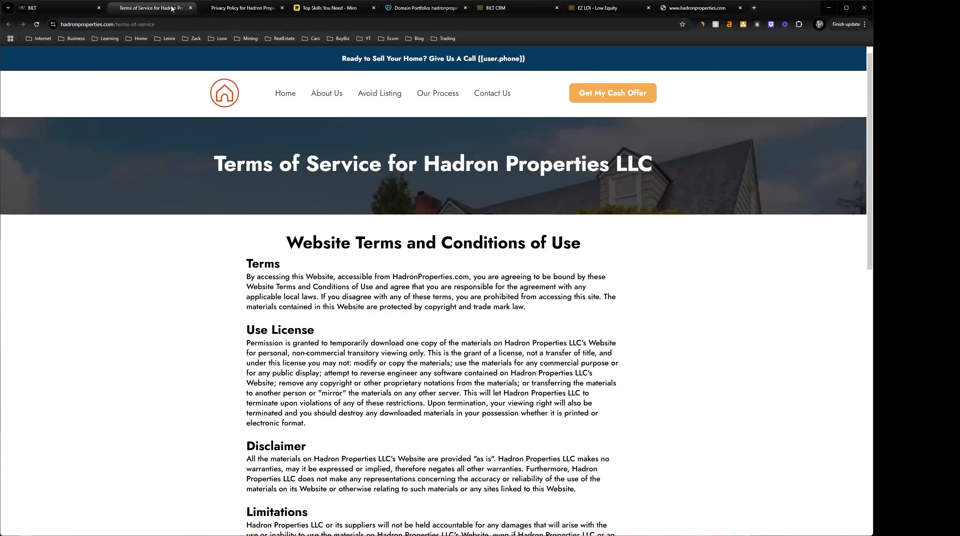
# Return to BILT and open the Cash Offer form from the Website Forms folder for editing
pyautogui.click(74, 6)
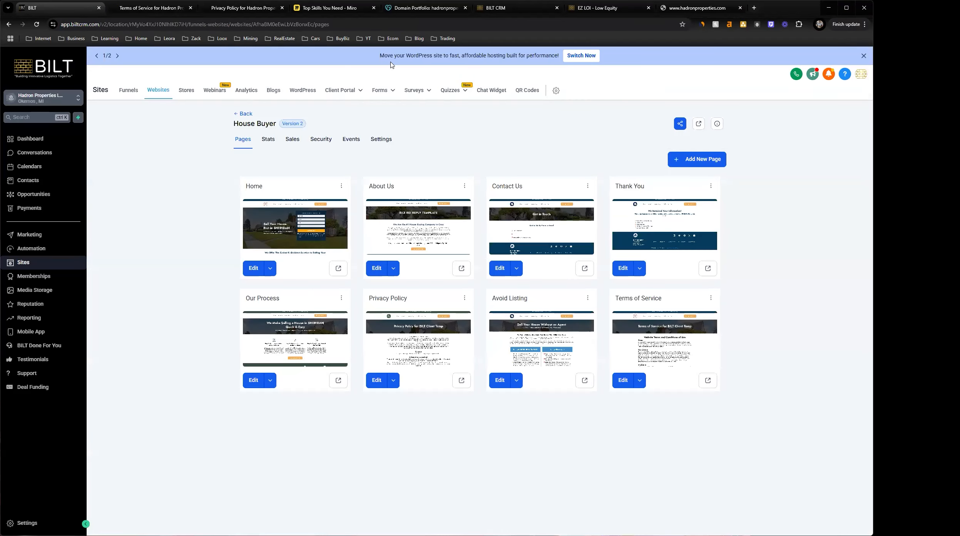
pyautogui.click(376, 94)
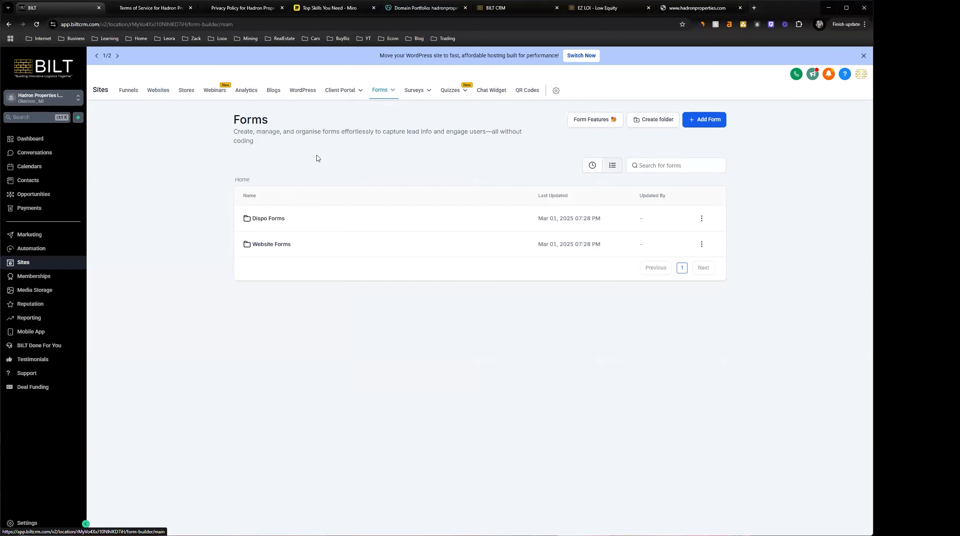
pyautogui.click(273, 245)
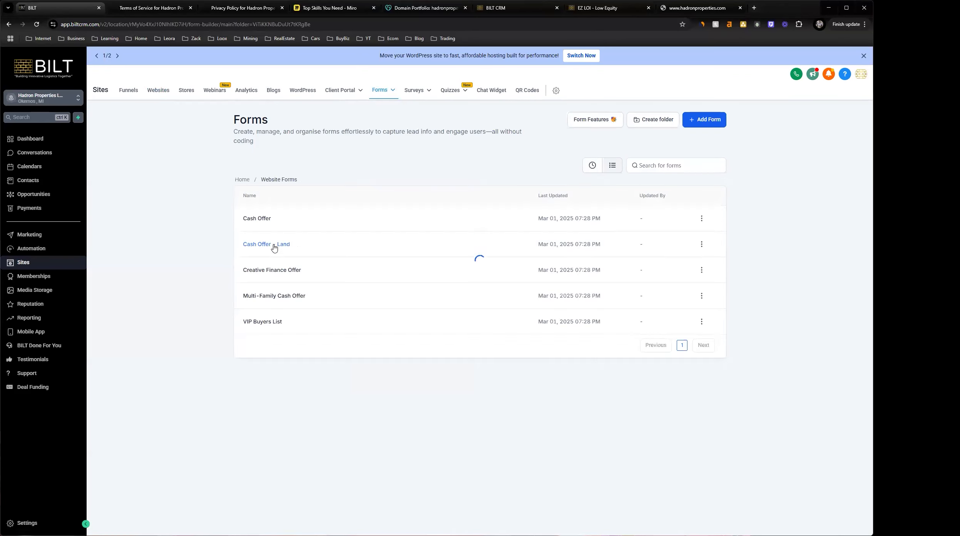
pyautogui.click(269, 225)
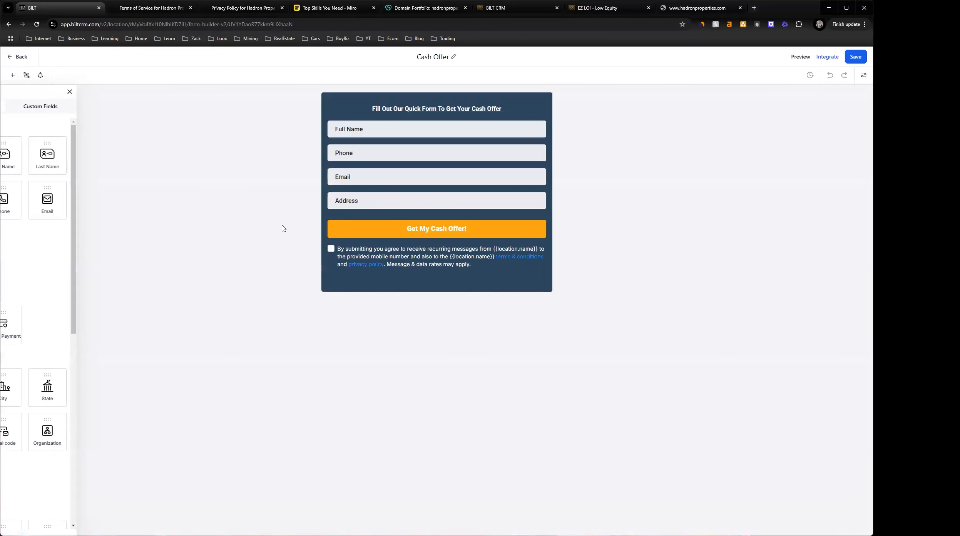
pyautogui.click(443, 257)
pyautogui.scroll(-2, 809, 166)
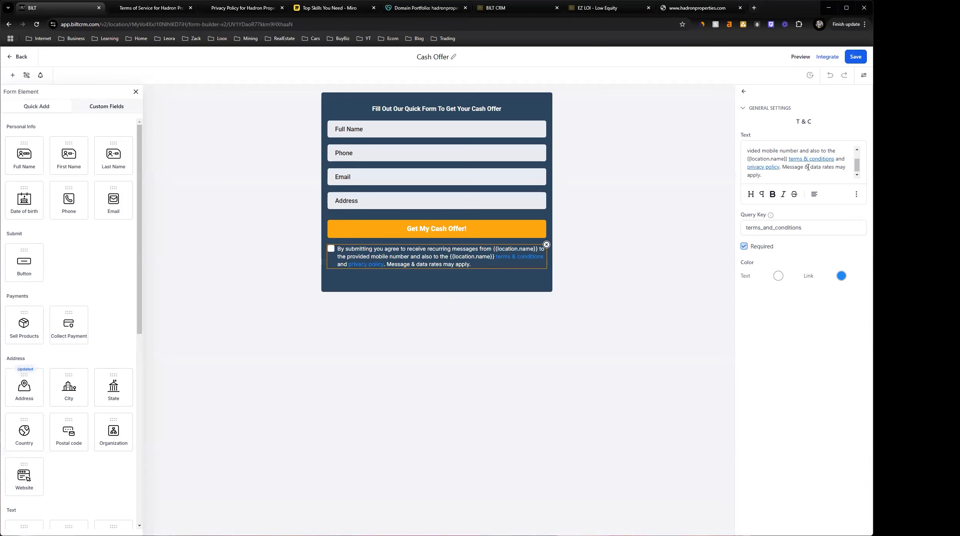
pyautogui.moveTo(792, 160); pyautogui.dragTo(835, 160)
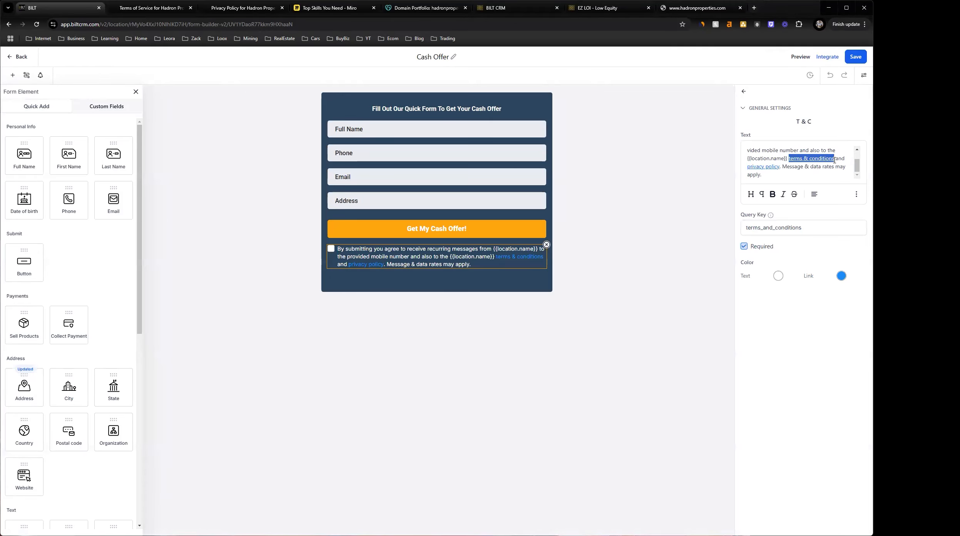
pyautogui.click(856, 194)
pyautogui.click(856, 167)
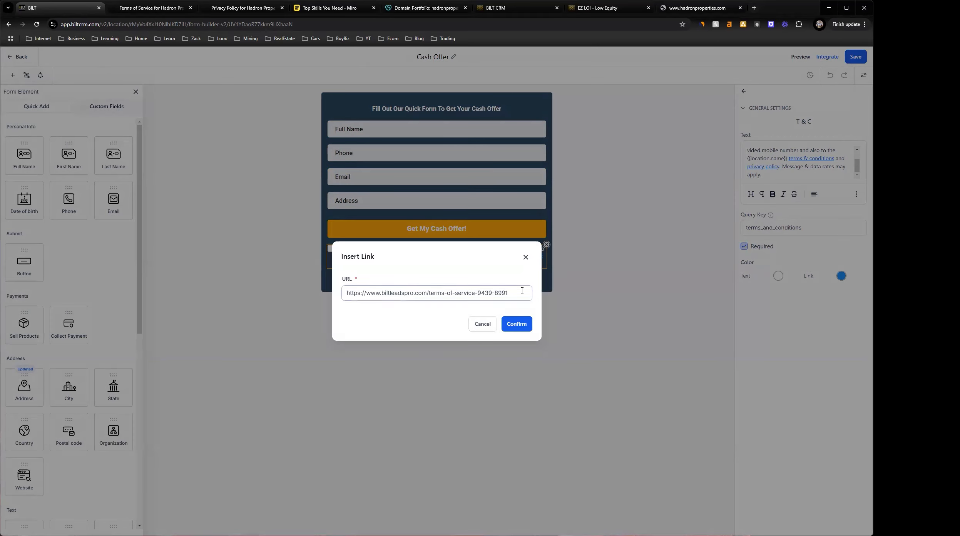
pyautogui.click(154, 8)
pyautogui.doubleClick(190, 25)
pyautogui.click(189, 25)
pyautogui.hotkey('ctrl', 'c')
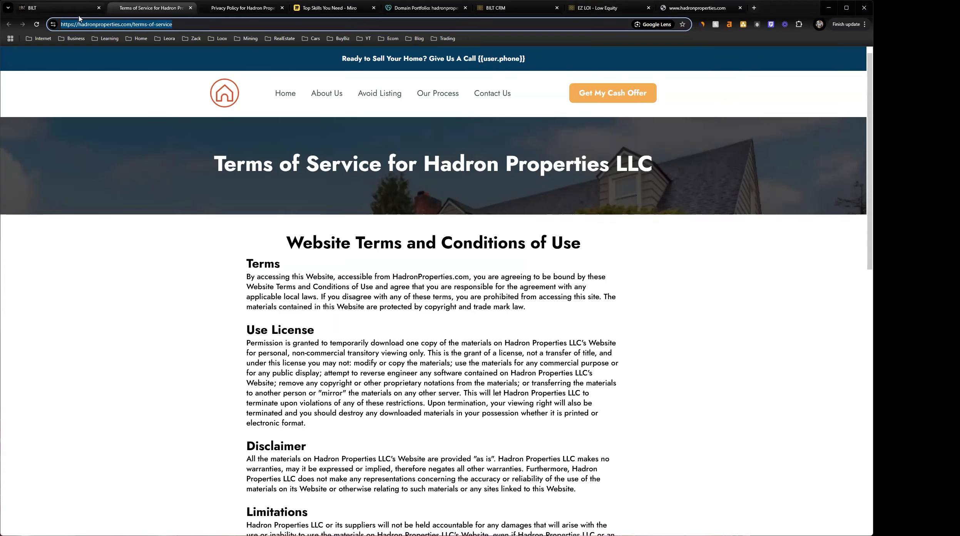
pyautogui.click(50, 8)
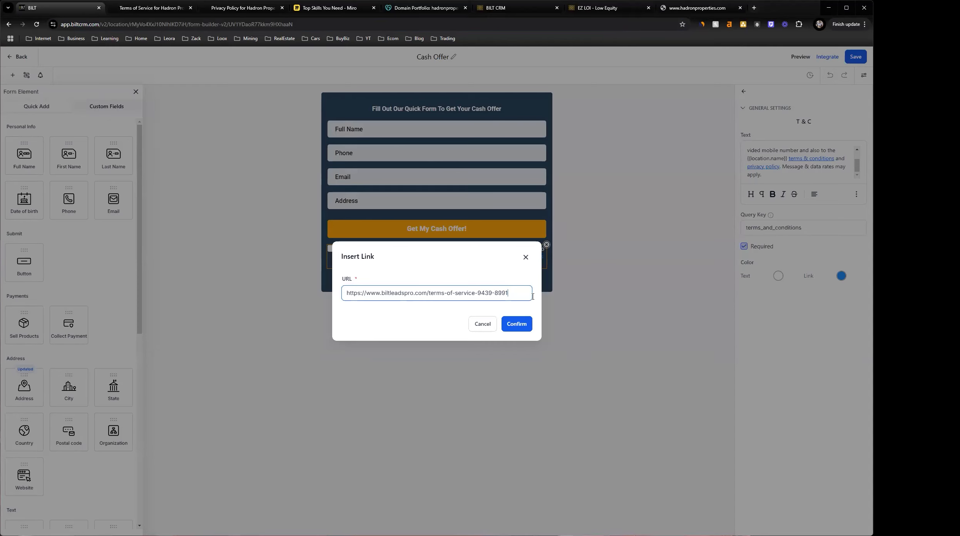
pyautogui.doubleClick(442, 290)
pyautogui.hotkey('ctrl', 'a')
pyautogui.hotkey('ctrl', 'v')
pyautogui.click(515, 331)
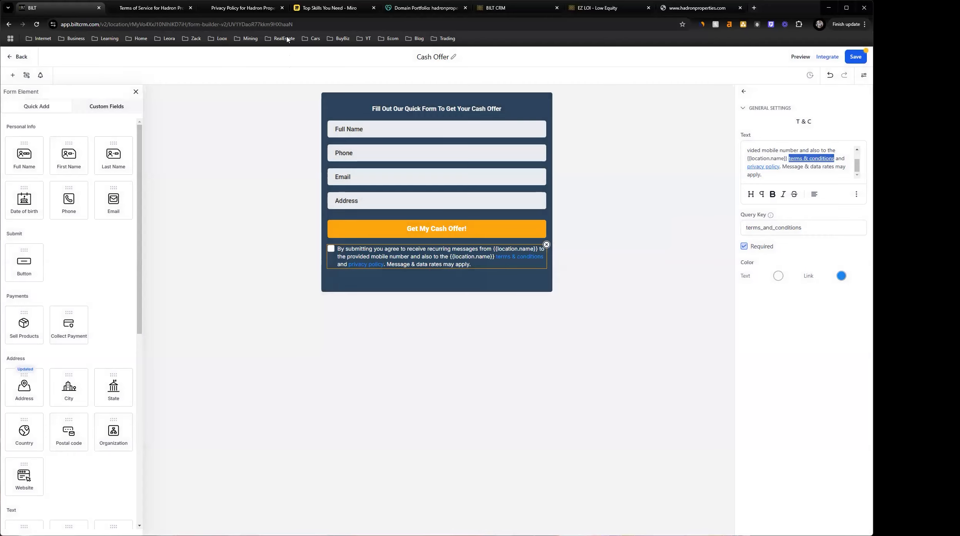
pyautogui.click(254, 9)
pyautogui.click(164, 26)
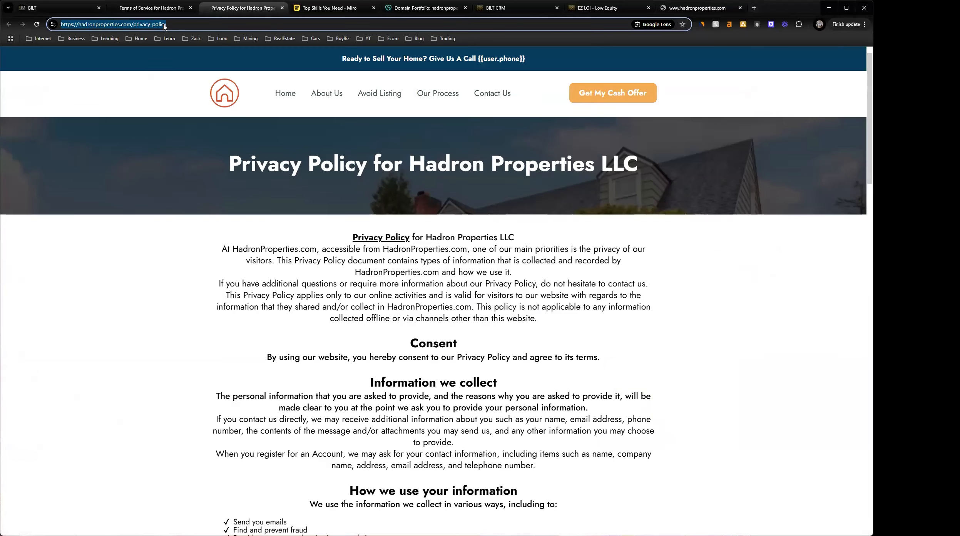
pyautogui.click(29, 6)
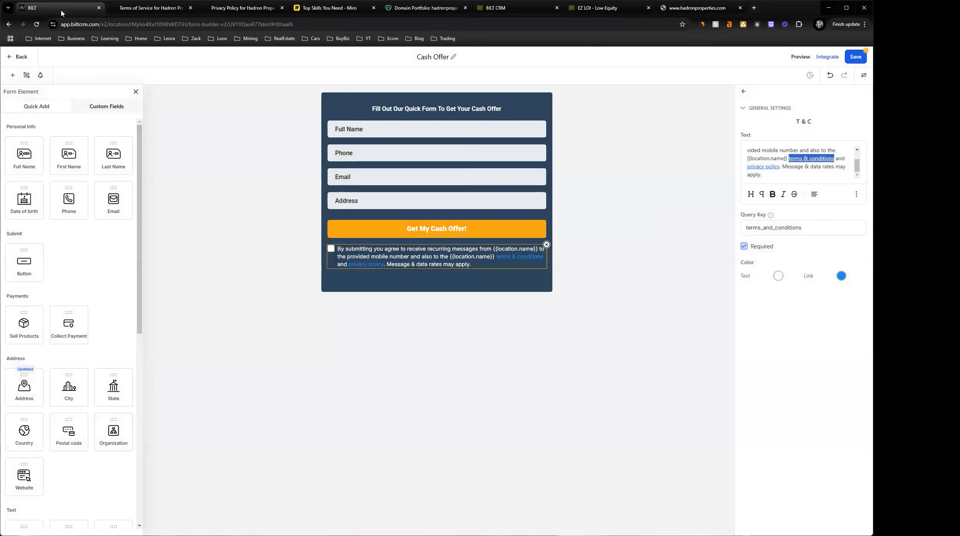
pyautogui.moveTo(779, 168); pyautogui.dragTo(747, 170)
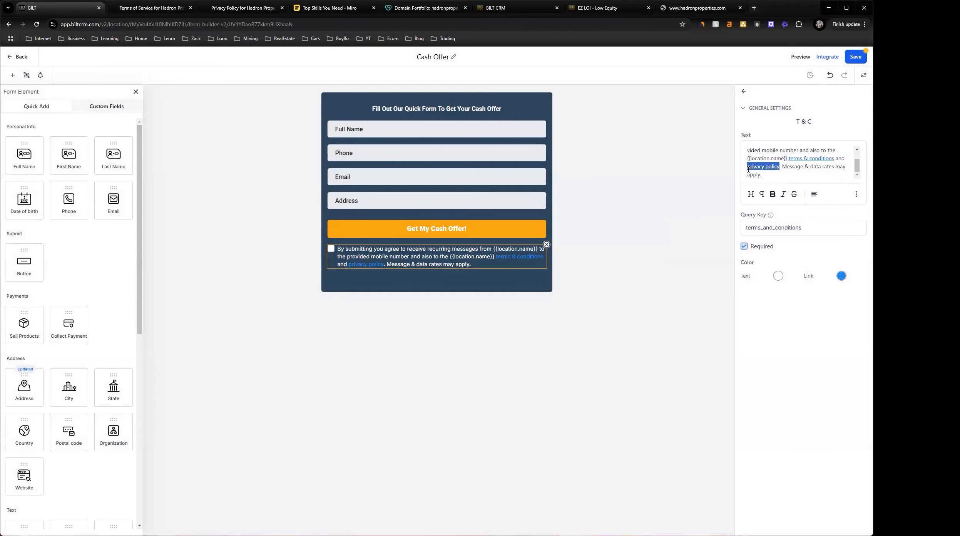
pyautogui.click(855, 195)
pyautogui.click(854, 177)
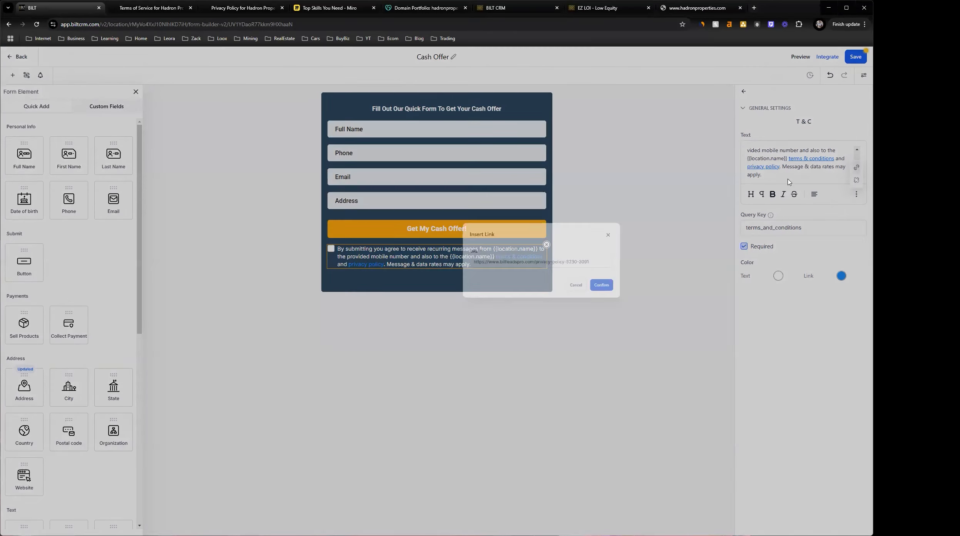
pyautogui.click(507, 293)
pyautogui.tripleClick(388, 294)
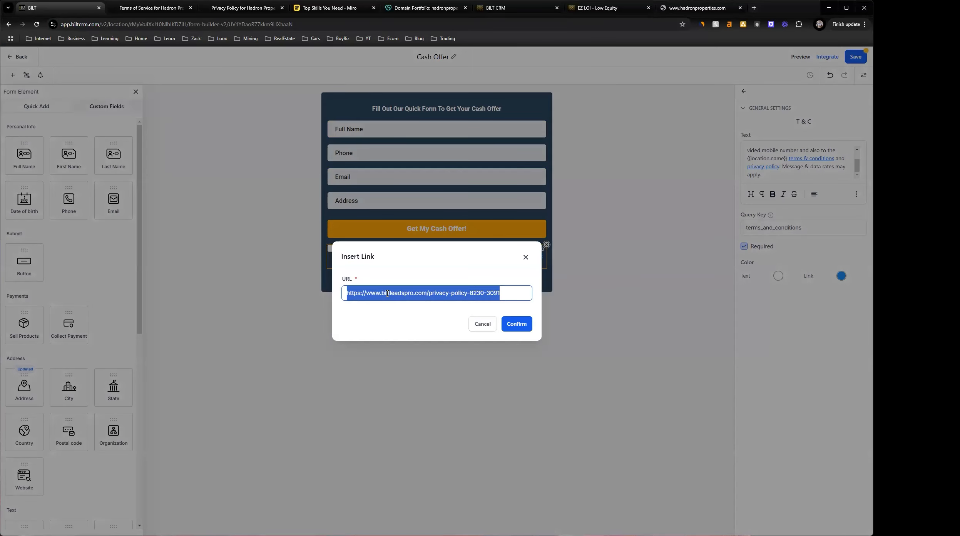
pyautogui.hotkey('ctrl', 'v')
pyautogui.click(524, 328)
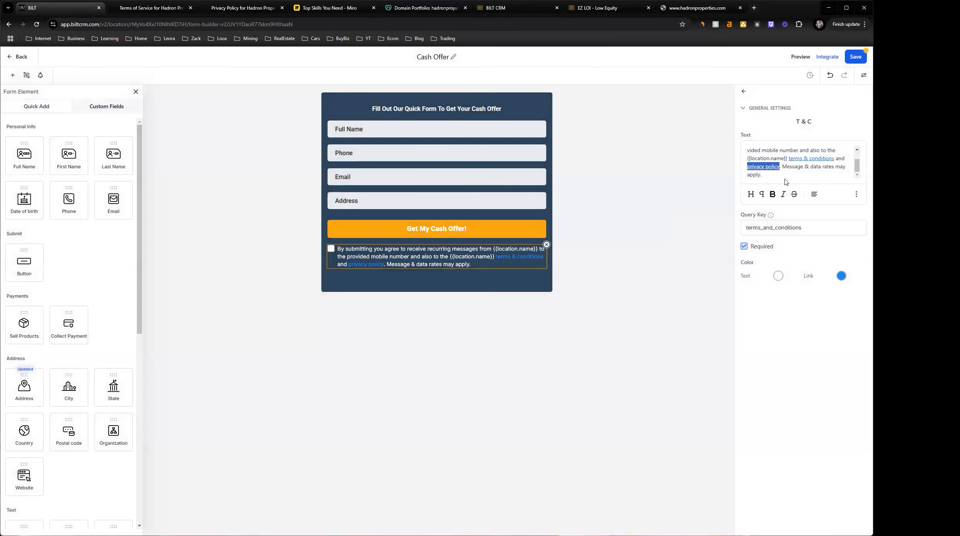
pyautogui.click(850, 61)
# Load the live homepage at hadronproperties.com without the www prefix
pyautogui.click(700, 11)
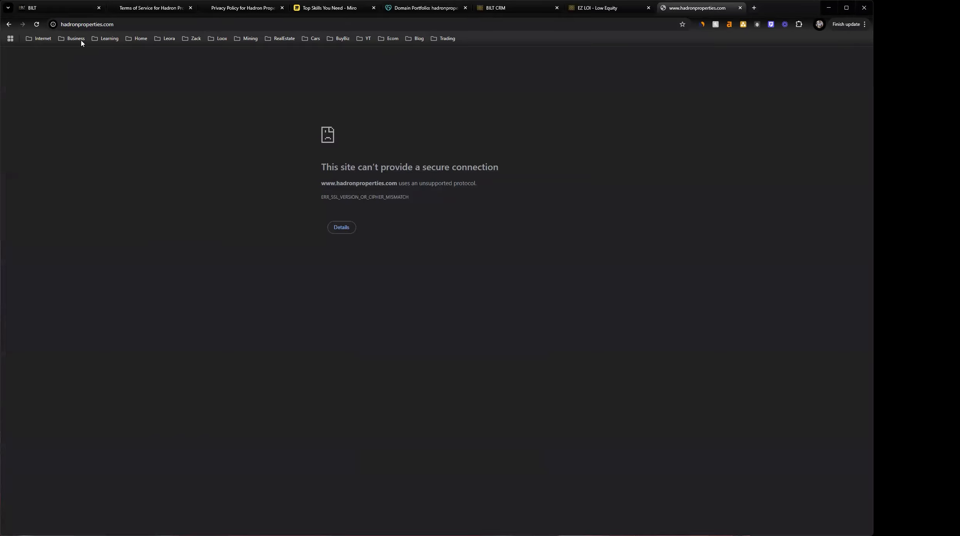
pyautogui.doubleClick(69, 25)
pyautogui.moveTo(90, 25); pyautogui.dragTo(78, 24)
pyautogui.press('BackSpace')
pyautogui.press('Delete')
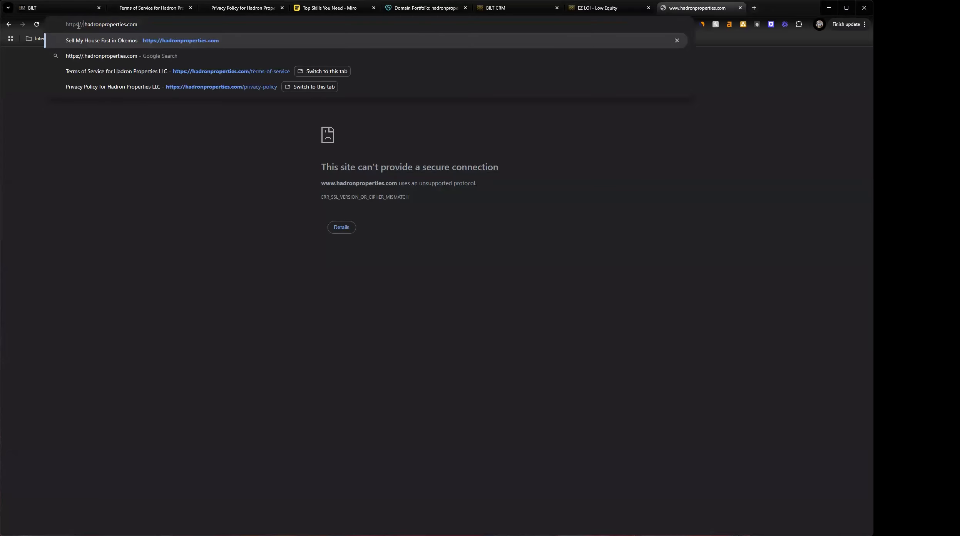
pyautogui.press('Return')
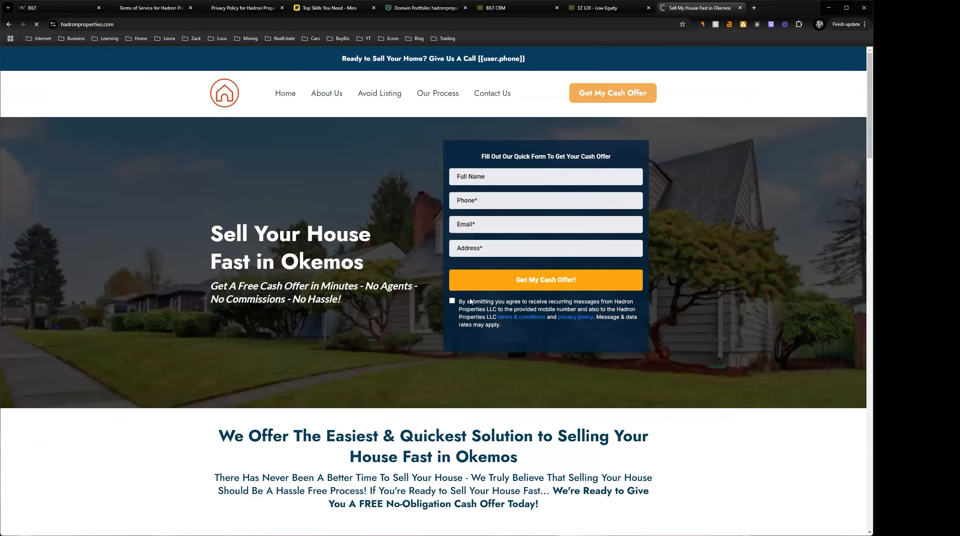
# Open the terms & conditions and privacy policy links under the homepage form and check both pages
pyautogui.keyDown('ctrl'); pyautogui.click(540, 317); pyautogui.keyUp('ctrl')
pyautogui.keyDown('ctrl'); pyautogui.click(568, 317); pyautogui.keyUp('ctrl')
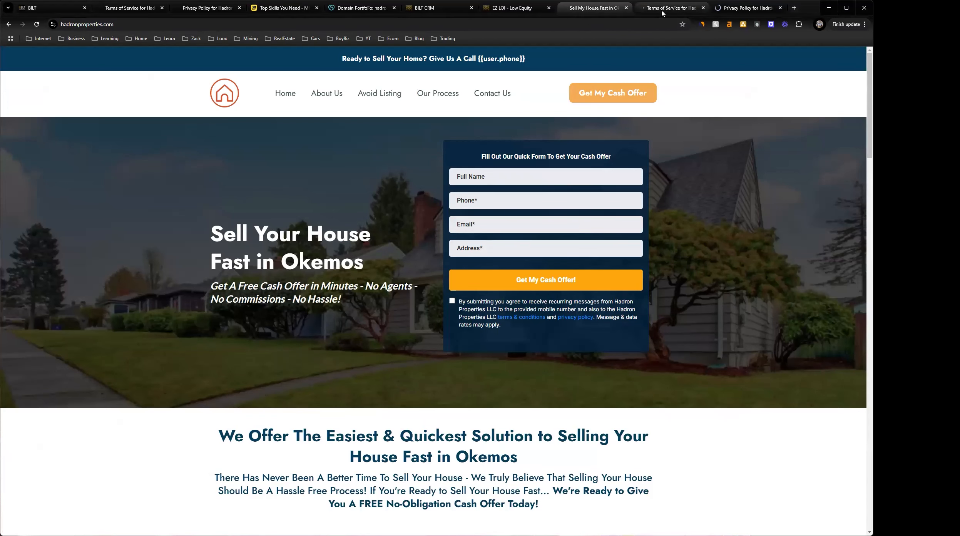
pyautogui.click(671, 8)
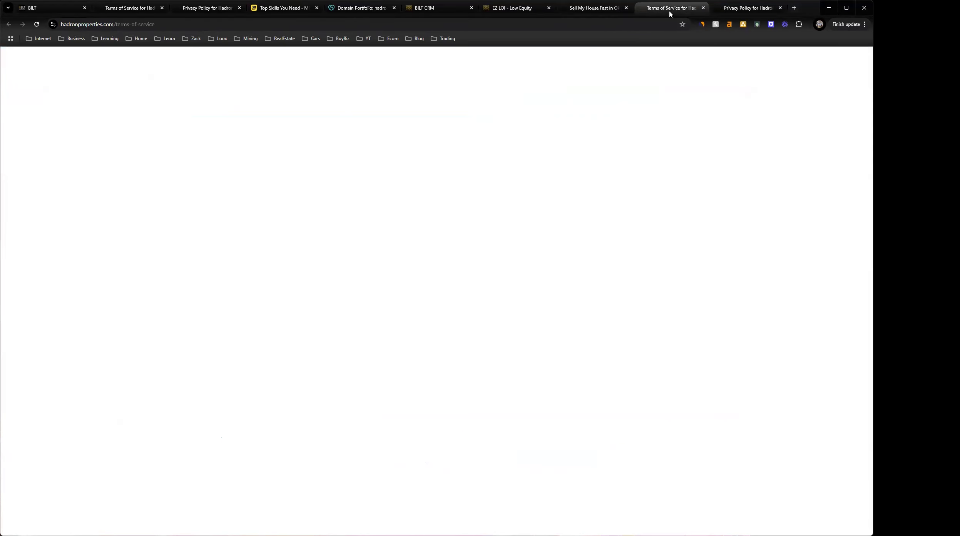
pyautogui.hotkey('ctrl', 'Tab')
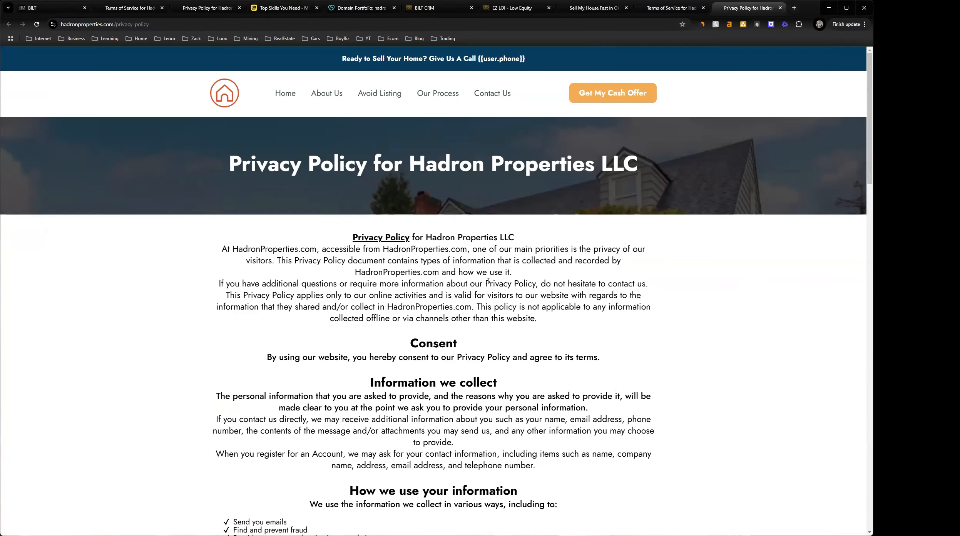
# Open the Privacy Policy and Terms of Service links in the page footer and compare the resulting pages
pyautogui.press('End')
pyautogui.middleClick(618, 494)
pyautogui.middleClick(404, 500)
pyautogui.click(686, 7)
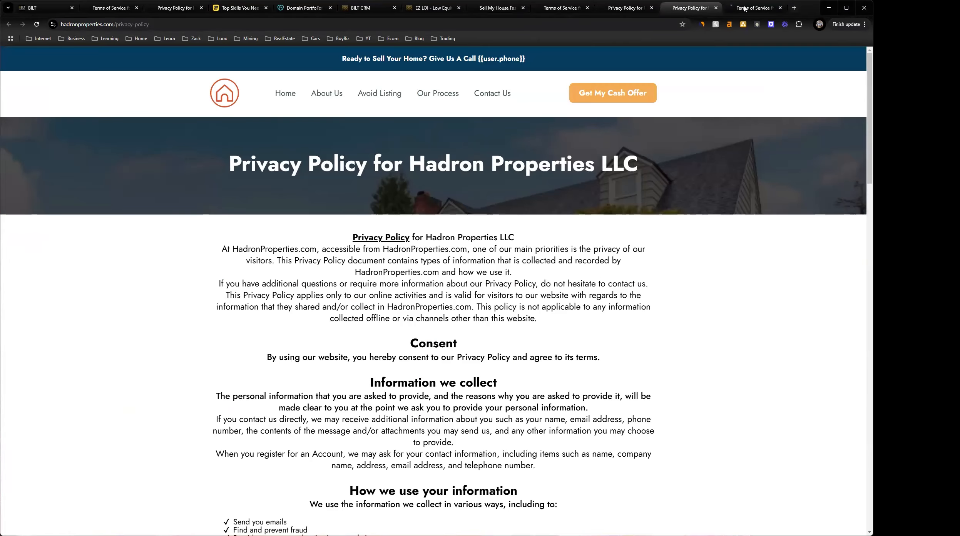
pyautogui.click(746, 8)
pyautogui.click(693, 7)
pyautogui.click(728, 8)
pyautogui.click(704, 7)
pyautogui.click(736, 9)
pyautogui.click(690, 8)
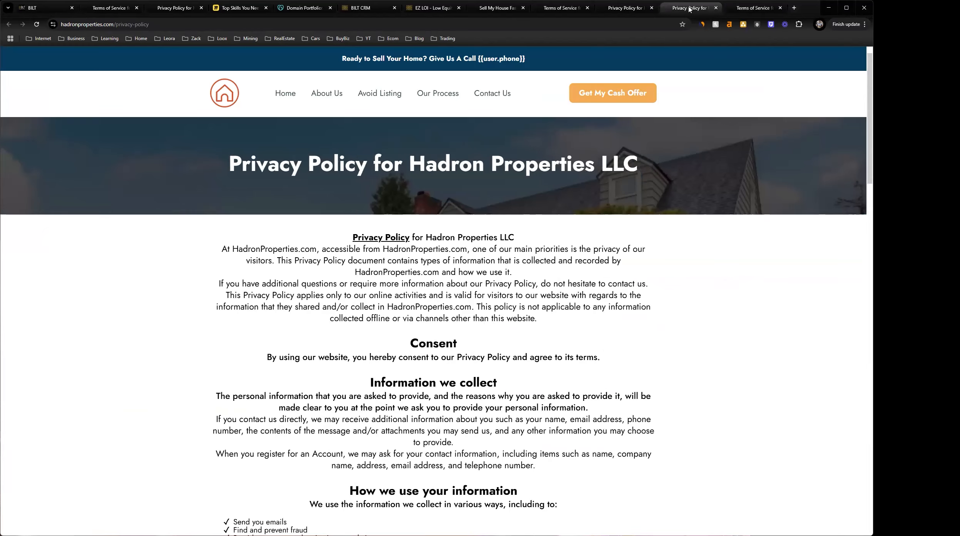
# Close all the open live-site pages, including the homepage and every Terms of Service and Privacy Policy copy
pyautogui.click(568, 11)
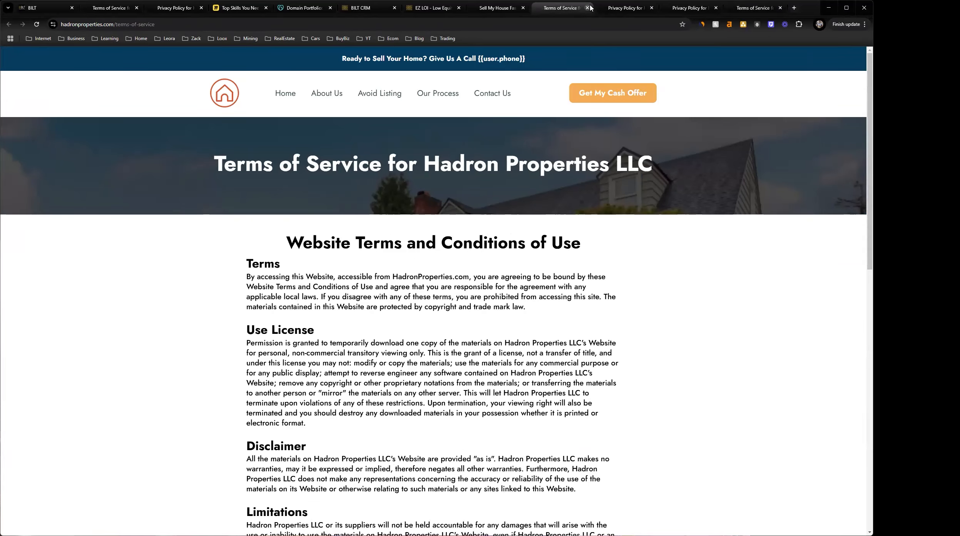
pyautogui.click(587, 8)
pyautogui.click(588, 7)
pyautogui.click(588, 8)
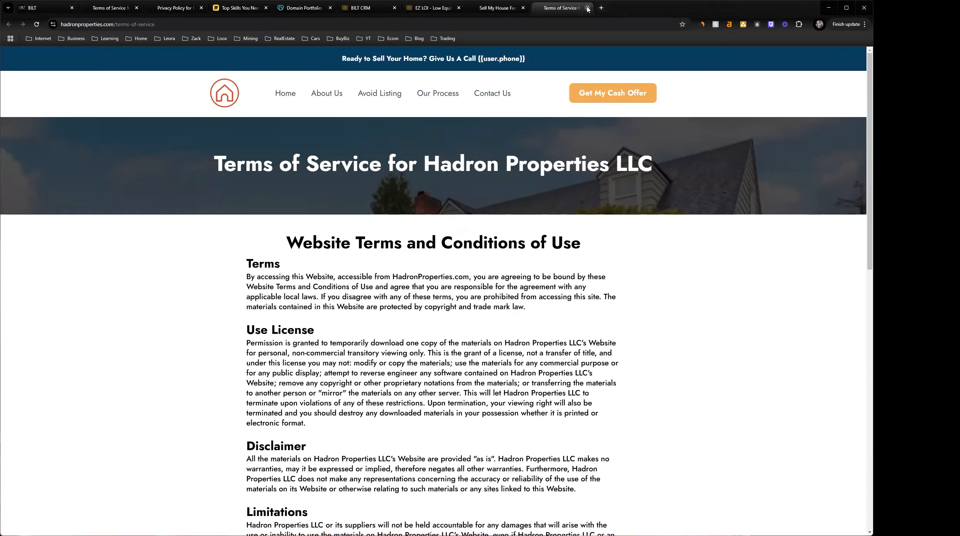
pyautogui.click(588, 8)
pyautogui.click(587, 8)
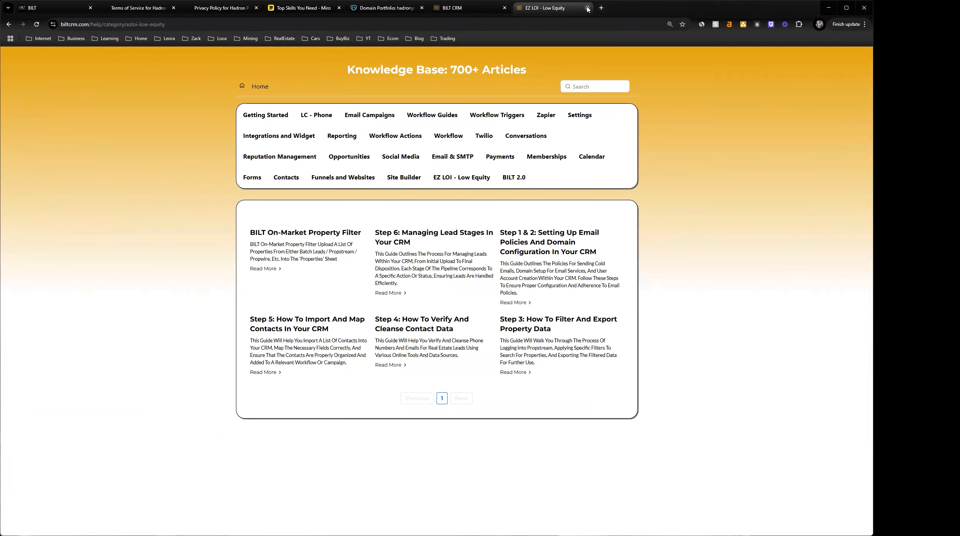
pyautogui.click(115, 7)
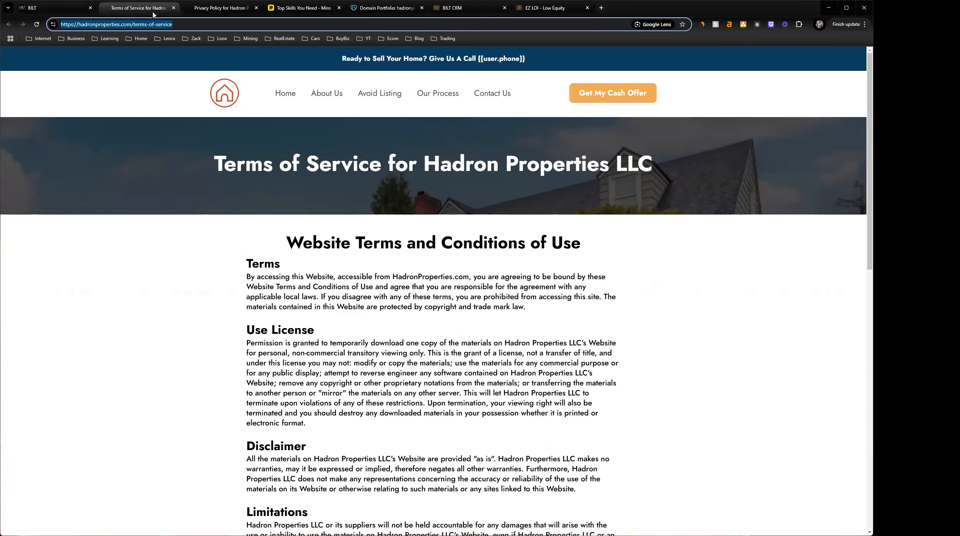
pyautogui.click(173, 8)
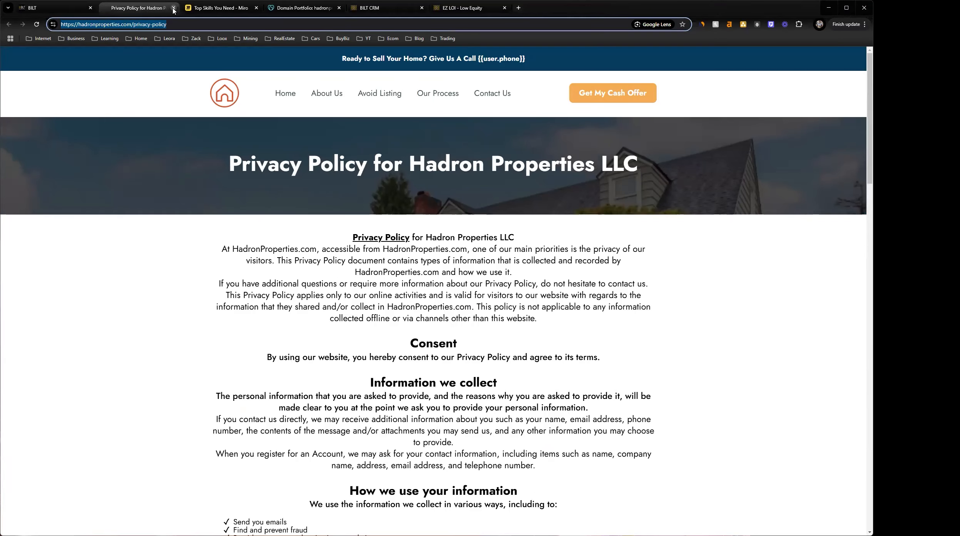
pyautogui.click(174, 8)
# Switch back to BILT, leave the Cash Offer form editor and open the account settings
pyautogui.click(55, 8)
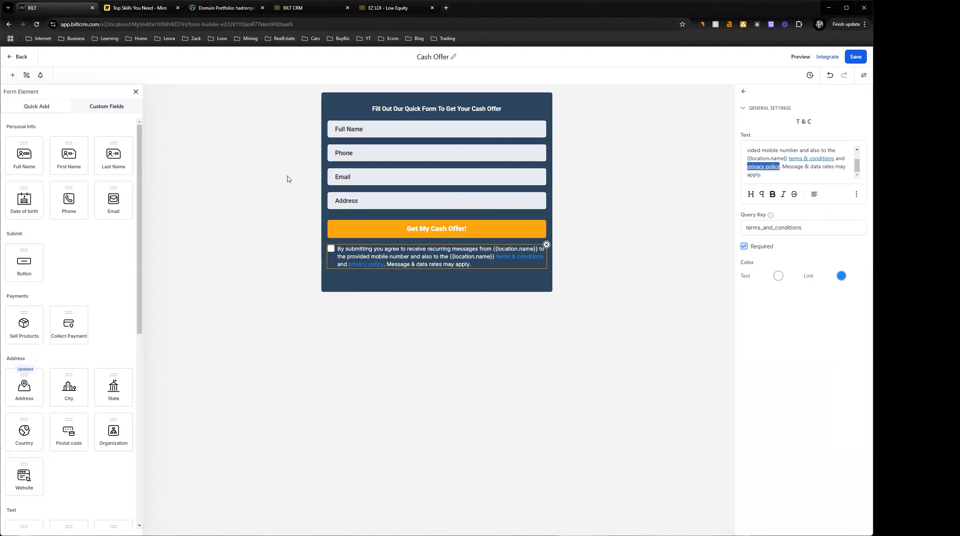
pyautogui.click(21, 59)
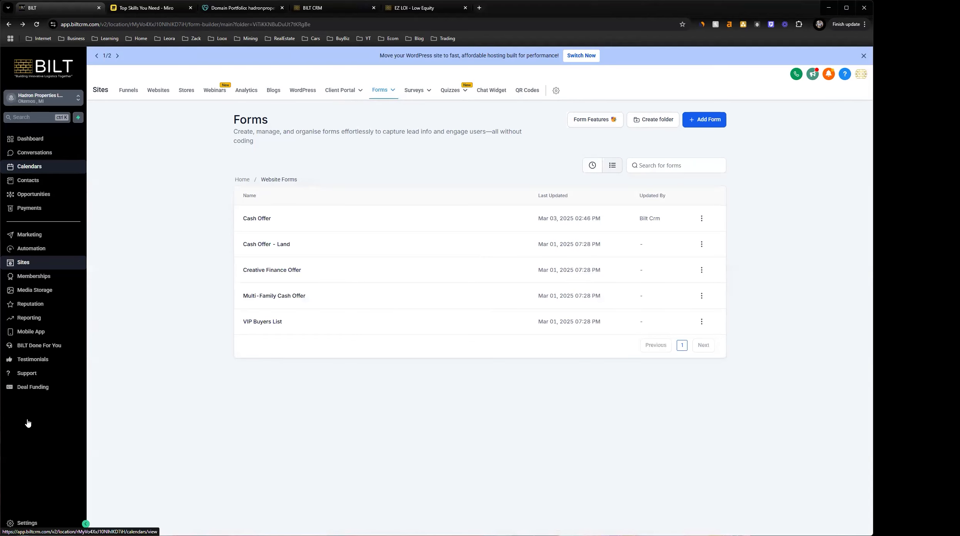
pyautogui.click(27, 523)
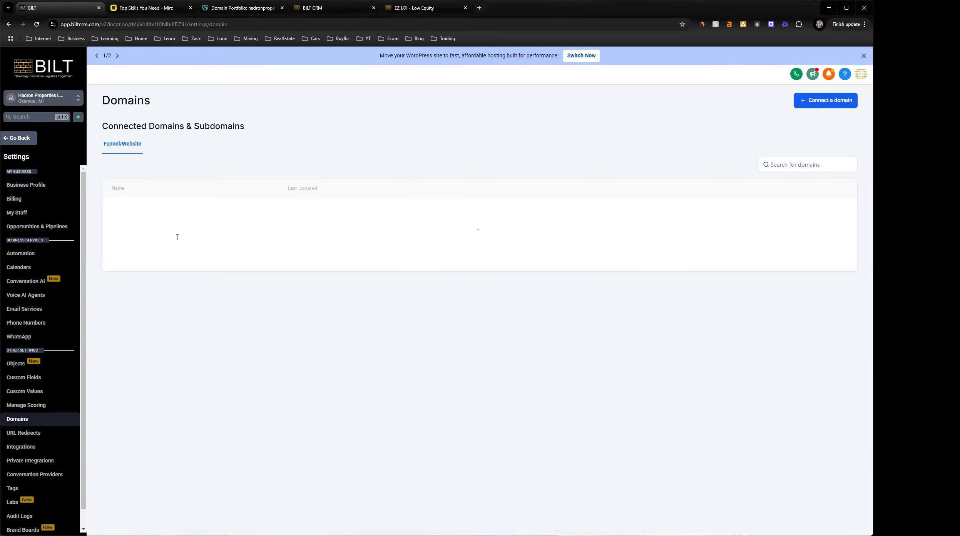
# Copy hadronproperties.com from the connected domains list and open it in a new browser tab
pyautogui.moveTo(169, 211); pyautogui.dragTo(111, 207)
pyautogui.hotkey('ctrl', 'c')
pyautogui.hotkey('ctrl', 't')
pyautogui.hotkey('ctrl', 'v')
pyautogui.press('Return')
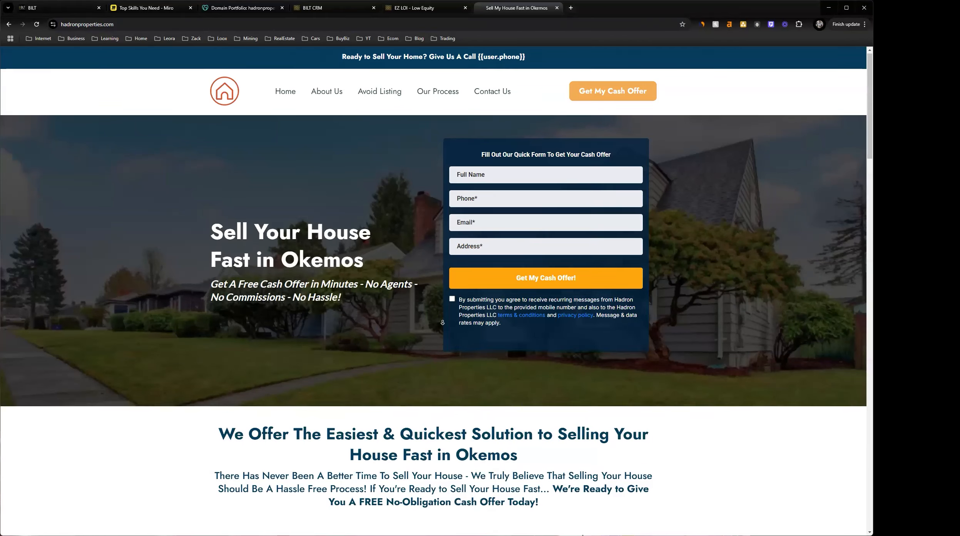
# Review the homepage form's consent text and the footer links, close the live site and return to the BILT settings
pyautogui.scroll(-4, 431, 285)
pyautogui.scroll(1, 450, 306)
pyautogui.scroll(1, 450, 306)
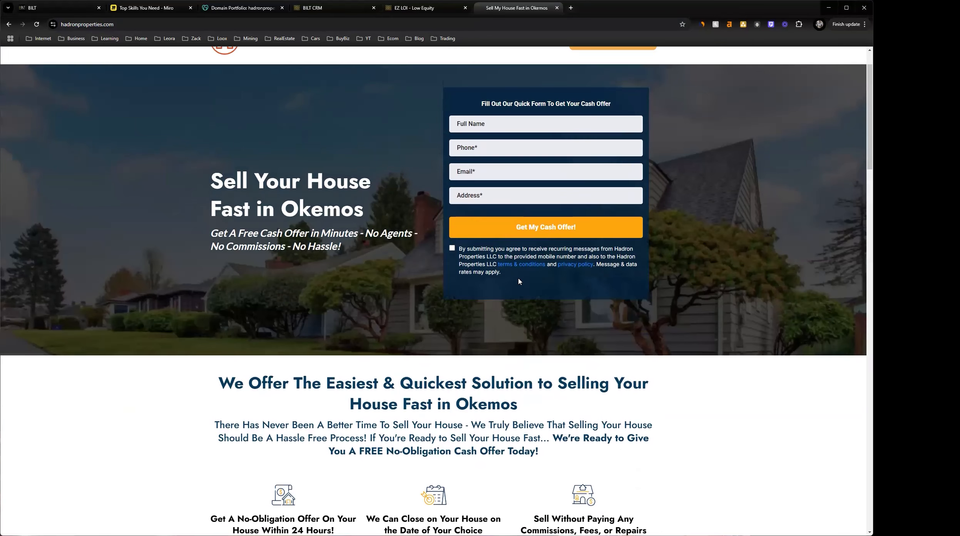
pyautogui.moveTo(518, 279); pyautogui.dragTo(463, 257)
pyautogui.scroll(-20, 444, 318)
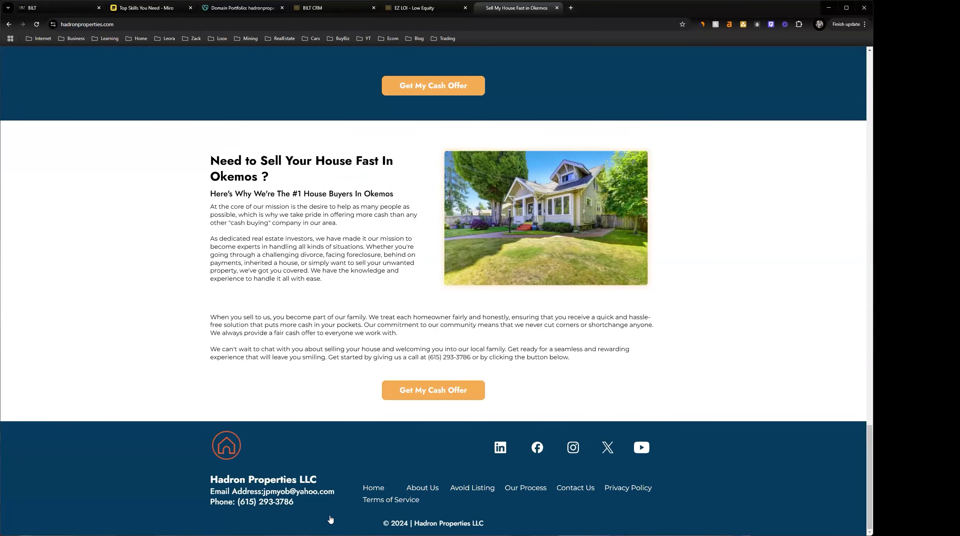
pyautogui.click(379, 507)
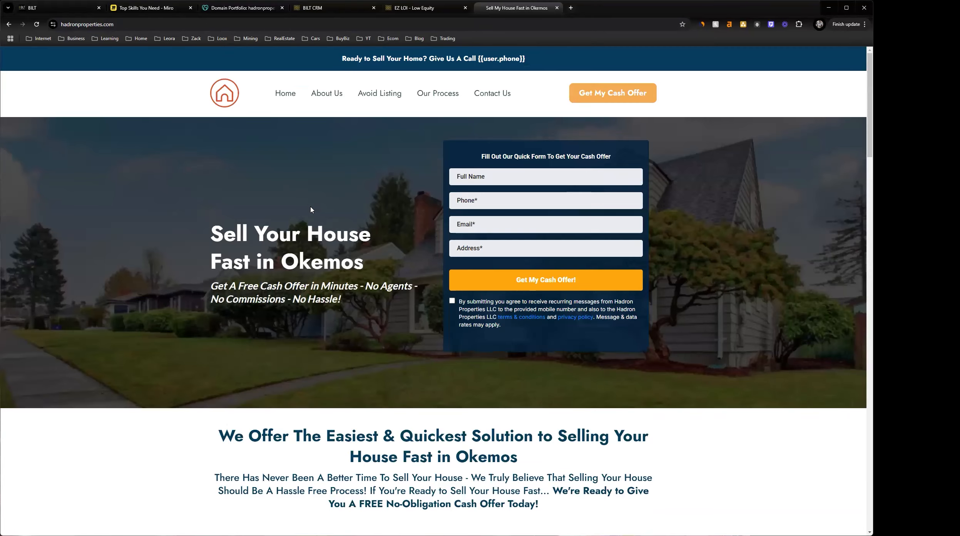
pyautogui.click(556, 8)
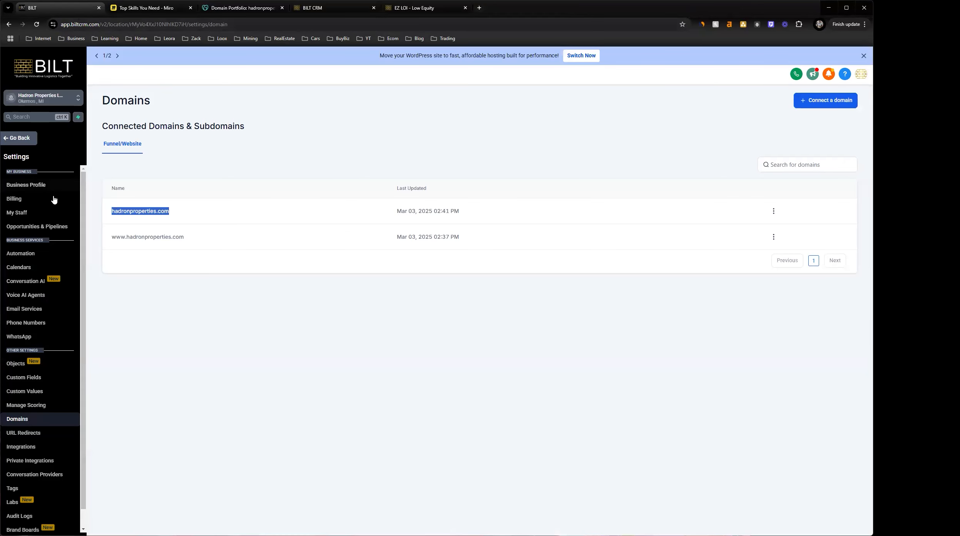
pyautogui.scroll(-1, 43, 411)
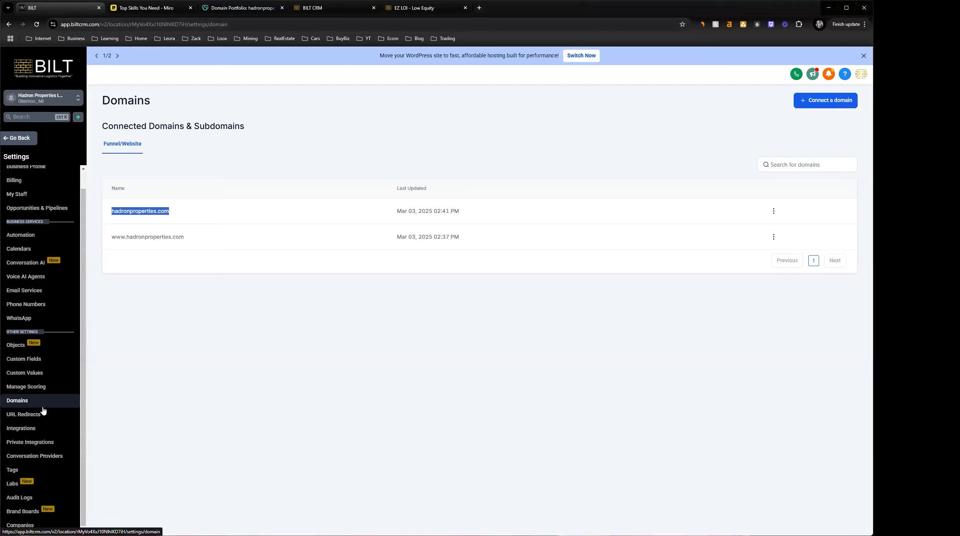